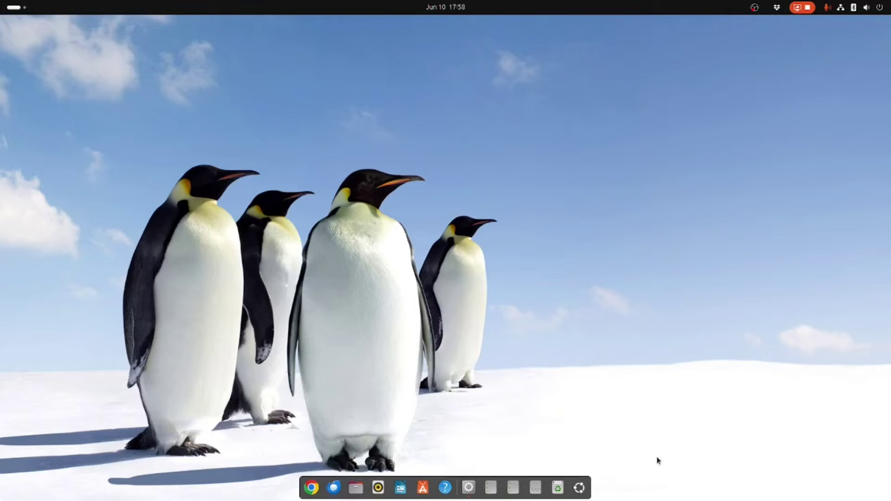
Step: Open the applications overview and start searching for GNOME Boxes
{"action": "left_click", "coordinate": [579, 487]}
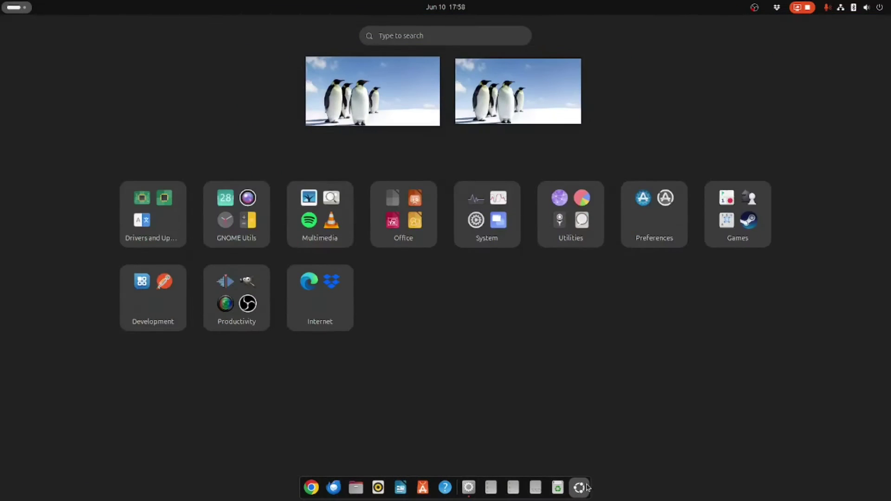
{"action": "left_click", "coordinate": [401, 36]}
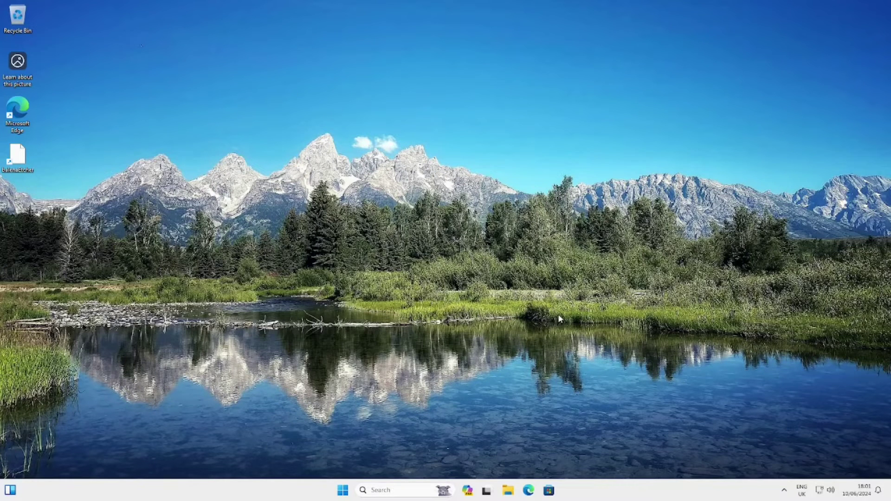
Step: Take the Windows 11 virtual machine out of fullscreen
{"action": "left_click", "coordinate": [344, 490]}
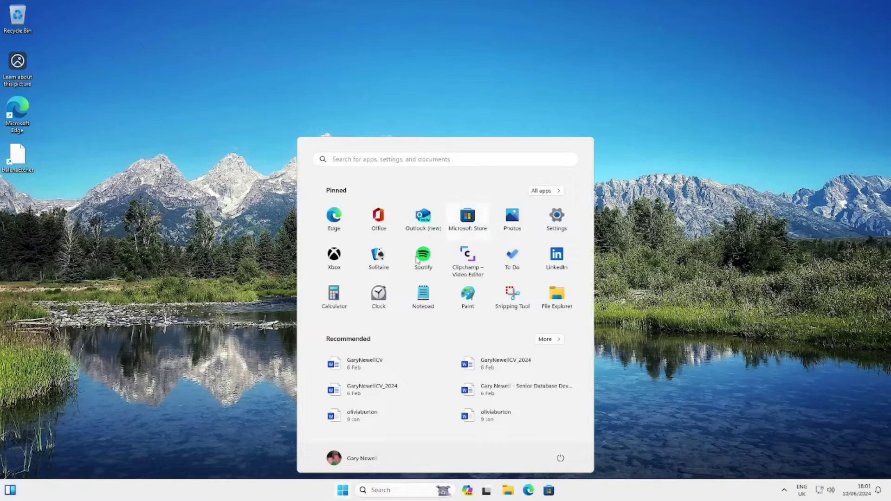
{"action": "left_click", "coordinate": [149, 258]}
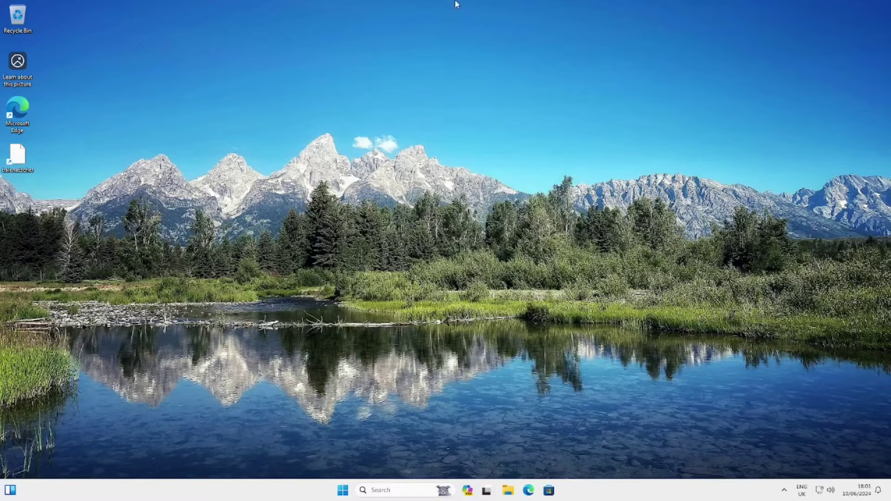
{"action": "mouse_move", "coordinate": [462, 4]}
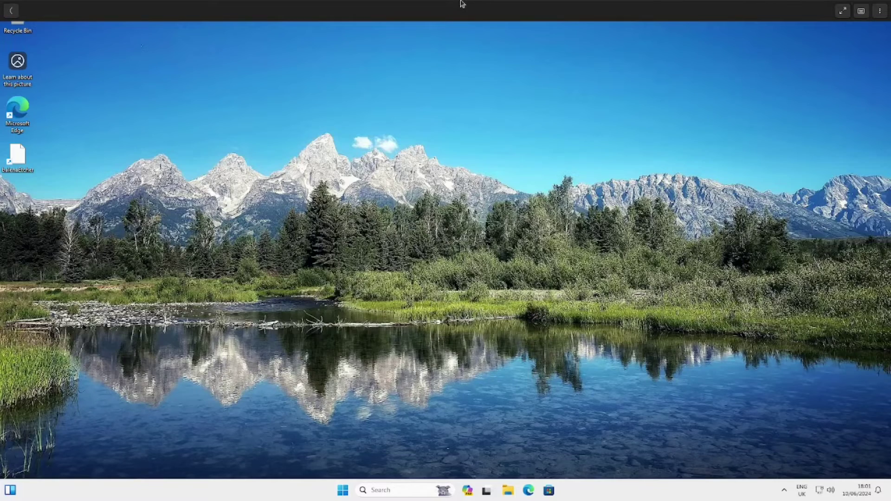
{"action": "left_click", "coordinate": [842, 11]}
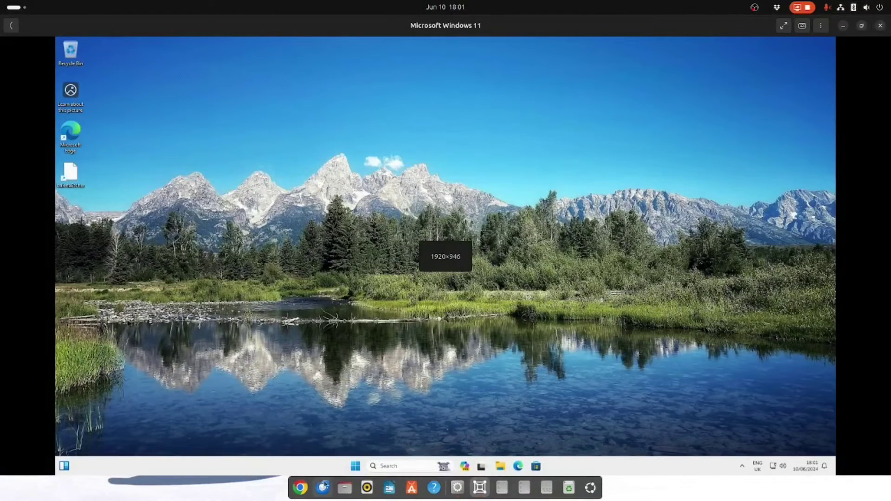
Step: Shut down Windows from the Start menu's power options
{"action": "left_click", "coordinate": [355, 465]}
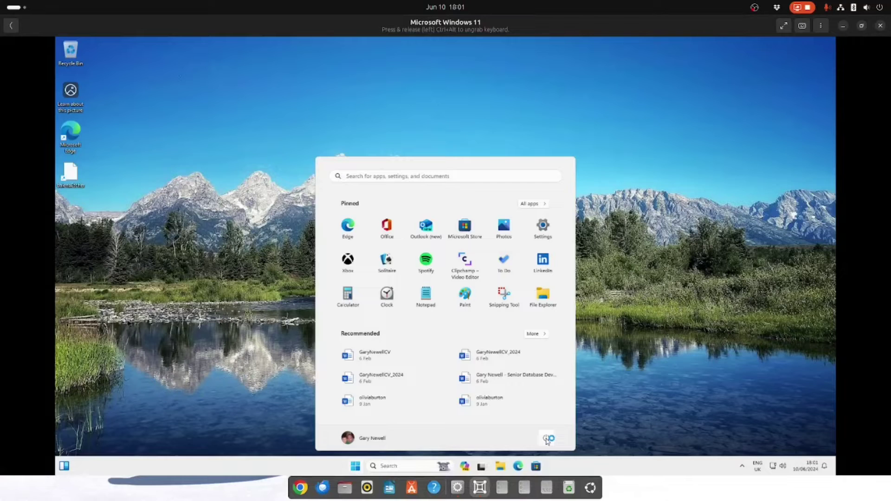
{"action": "left_click", "coordinate": [547, 439]}
{"action": "left_click", "coordinate": [541, 408]}
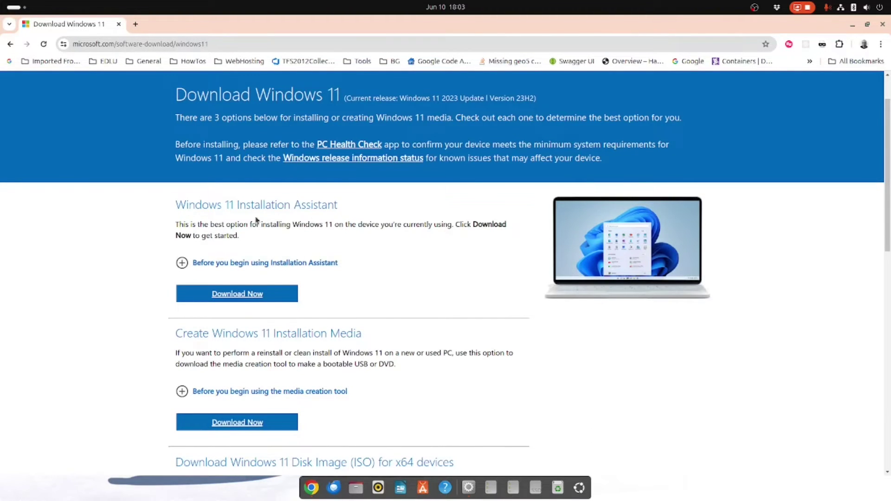
Step: Select Windows 11 (multi-edition ISO for x64 devices) in the ISO download list
{"action": "scroll", "coordinate": [88, 252], "scroll_direction": "down", "scroll_amount": 3}
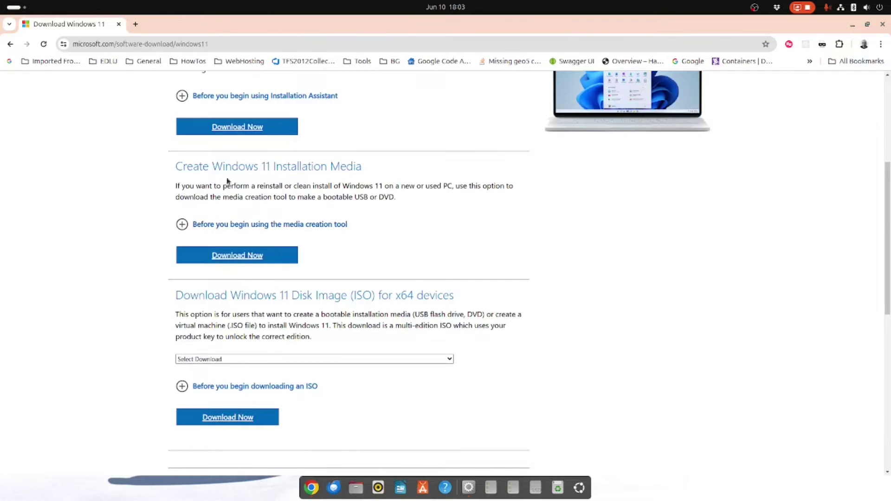
{"action": "scroll", "coordinate": [130, 251], "scroll_direction": "down", "scroll_amount": 2}
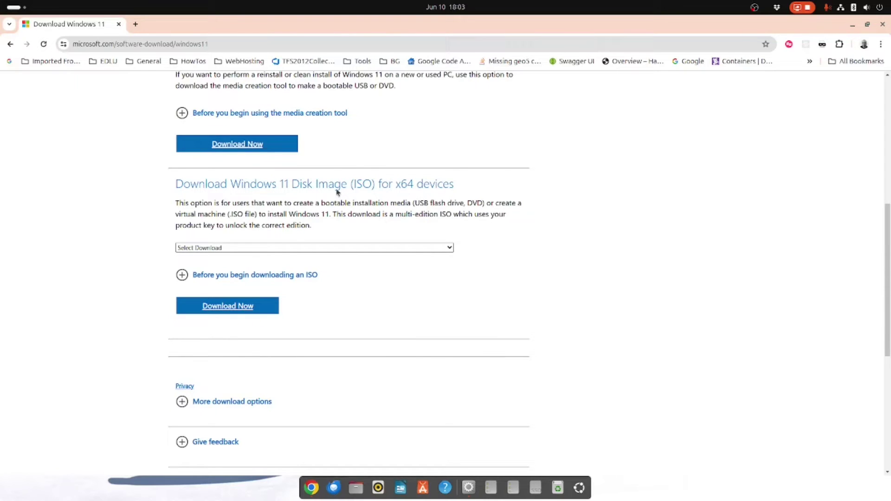
{"action": "left_click", "coordinate": [448, 248]}
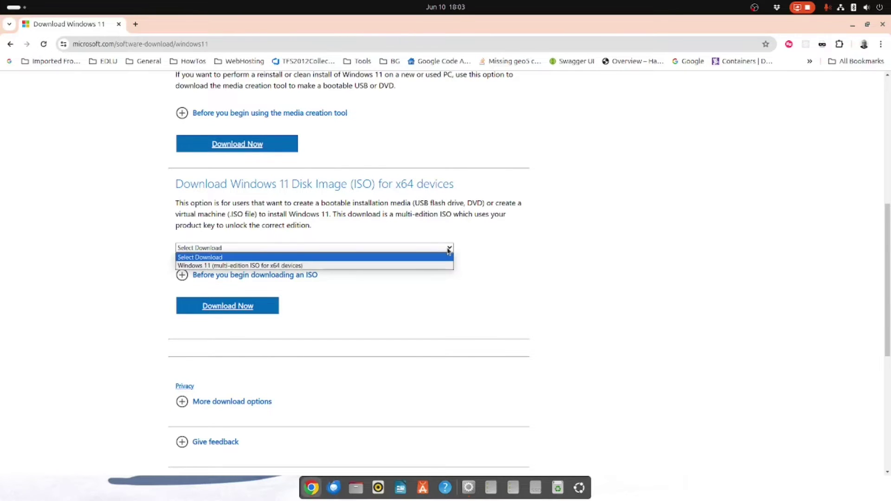
{"action": "left_click", "coordinate": [301, 266]}
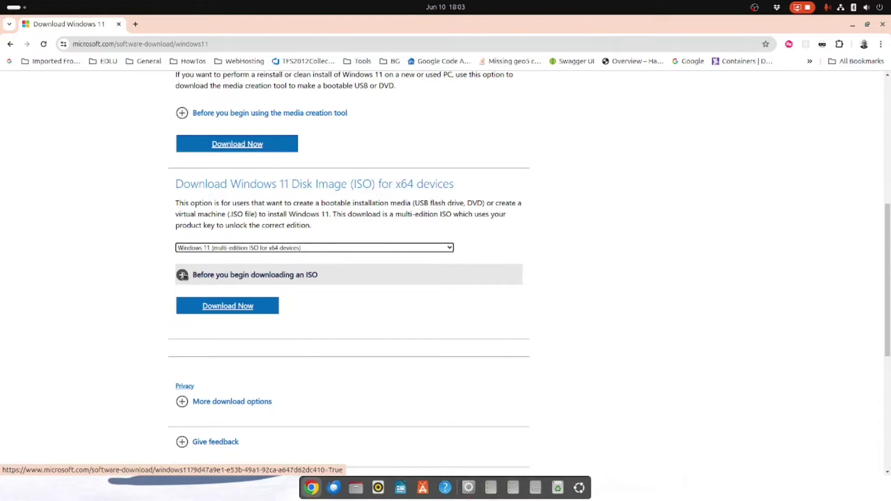
Step: Review the ISO download notes and request the download with Download Now
{"action": "left_click", "coordinate": [182, 275]}
{"action": "scroll", "coordinate": [125, 278], "scroll_direction": "down", "scroll_amount": 4}
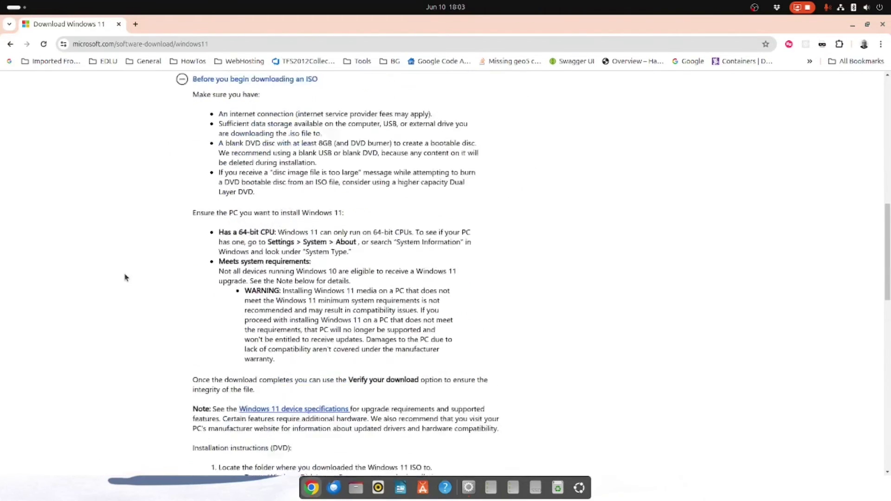
{"action": "scroll", "coordinate": [125, 278], "scroll_direction": "down", "scroll_amount": 5}
{"action": "scroll", "coordinate": [124, 278], "scroll_direction": "down", "scroll_amount": 2}
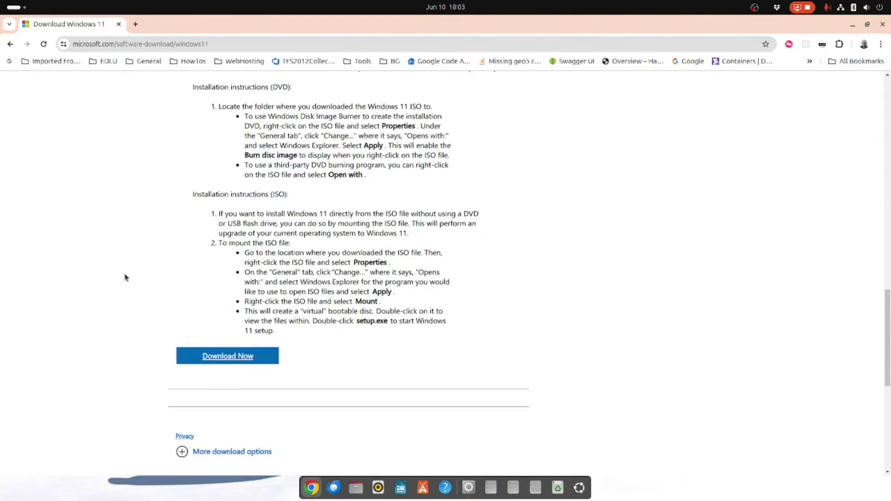
{"action": "scroll", "coordinate": [124, 277], "scroll_direction": "down", "scroll_amount": 2}
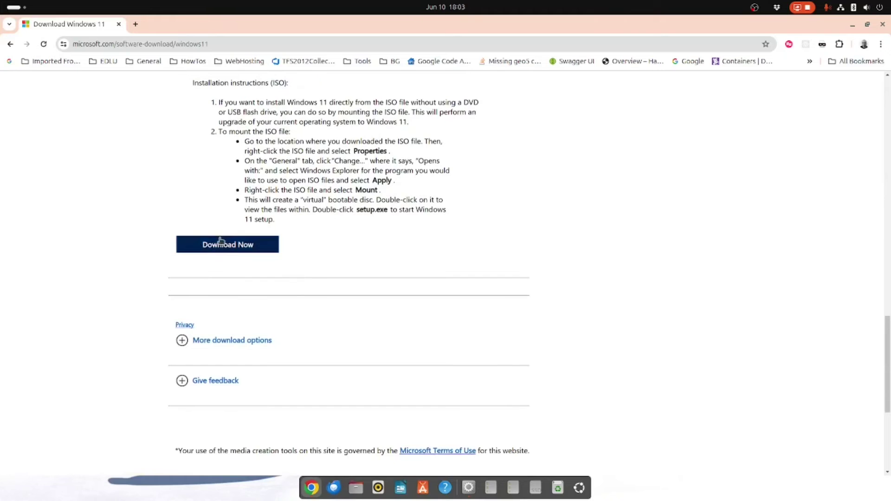
{"action": "left_click", "coordinate": [236, 249]}
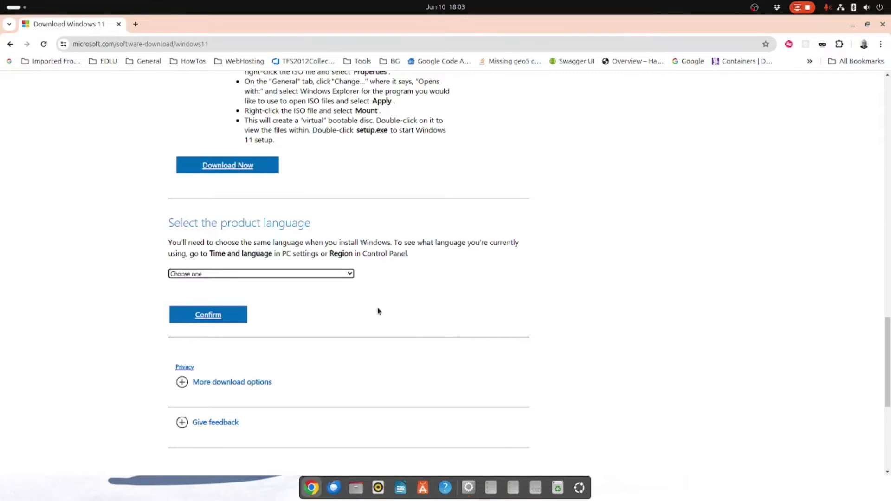
Step: Choose English (United States) as the product language and confirm it
{"action": "left_click", "coordinate": [346, 274]}
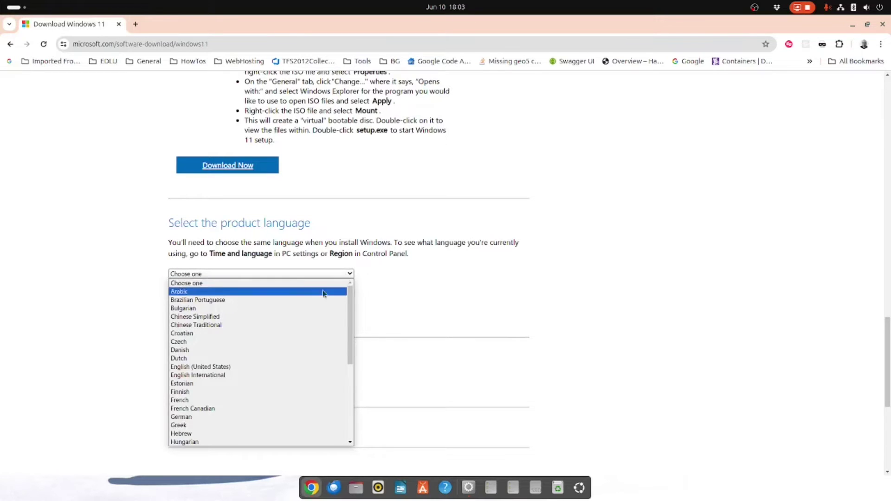
{"action": "left_click", "coordinate": [240, 366]}
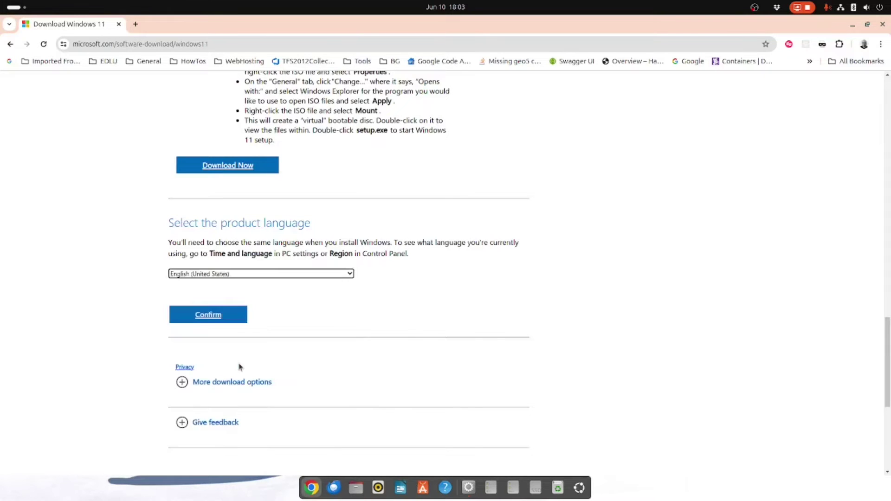
{"action": "left_click", "coordinate": [208, 316]}
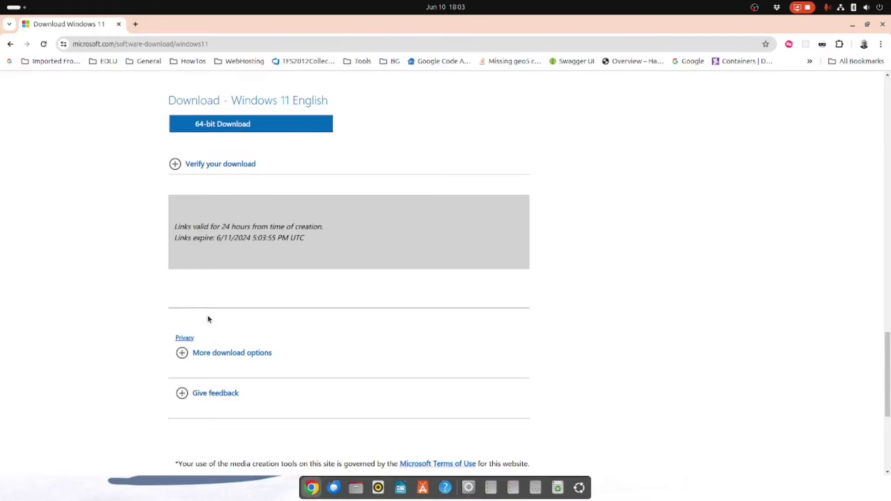
Step: Start the 64-bit Windows 11 ISO download and check its progress
{"action": "scroll", "coordinate": [280, 176], "scroll_direction": "up", "scroll_amount": 1}
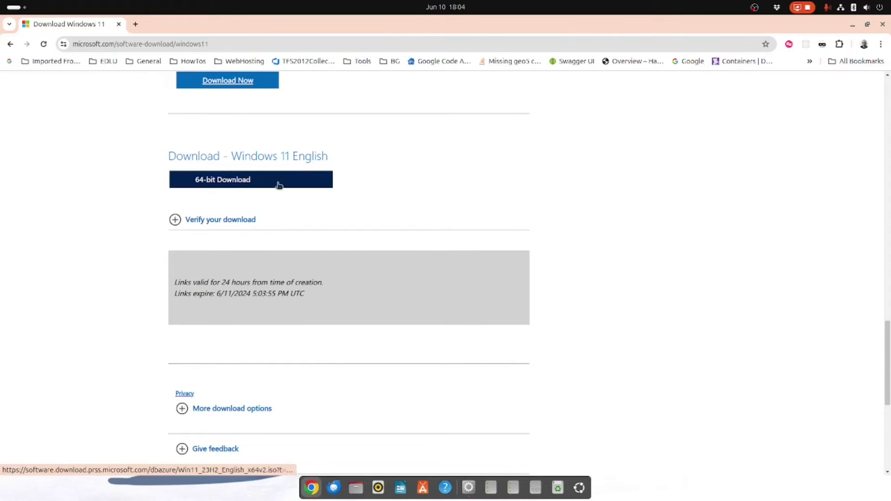
{"action": "left_click", "coordinate": [233, 181]}
{"action": "left_click", "coordinate": [232, 181]}
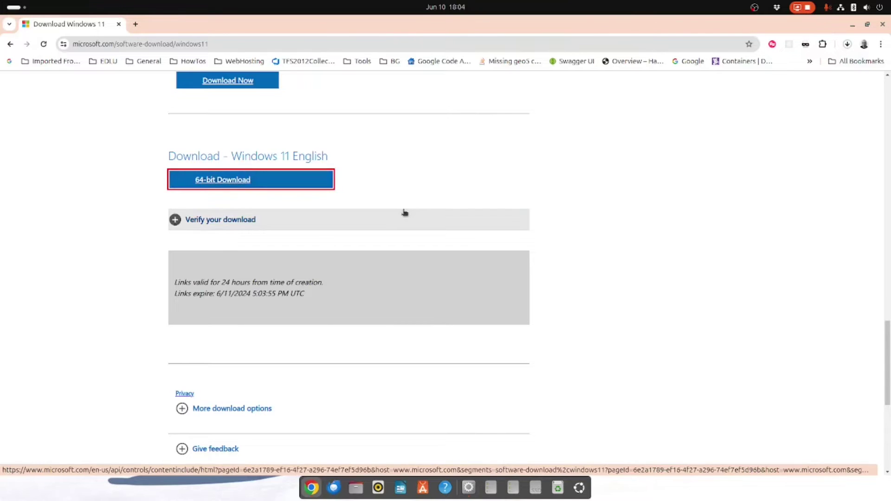
{"action": "left_click", "coordinate": [849, 44]}
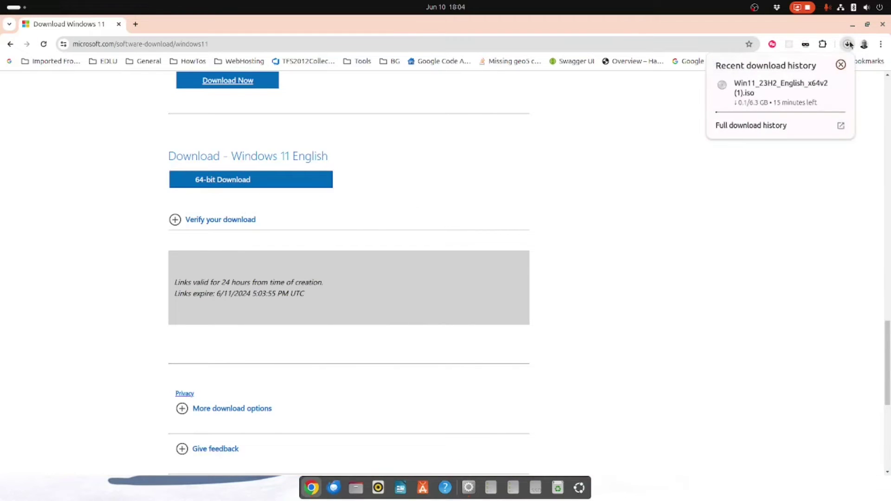
{"action": "mouse_move", "coordinate": [800, 91]}
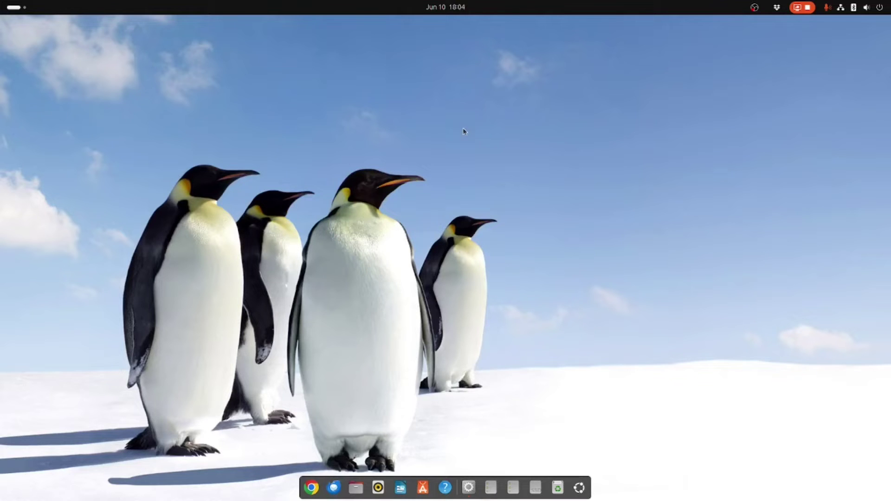
Step: Launch App Center and search for 'boxes'
{"action": "left_click", "coordinate": [421, 488]}
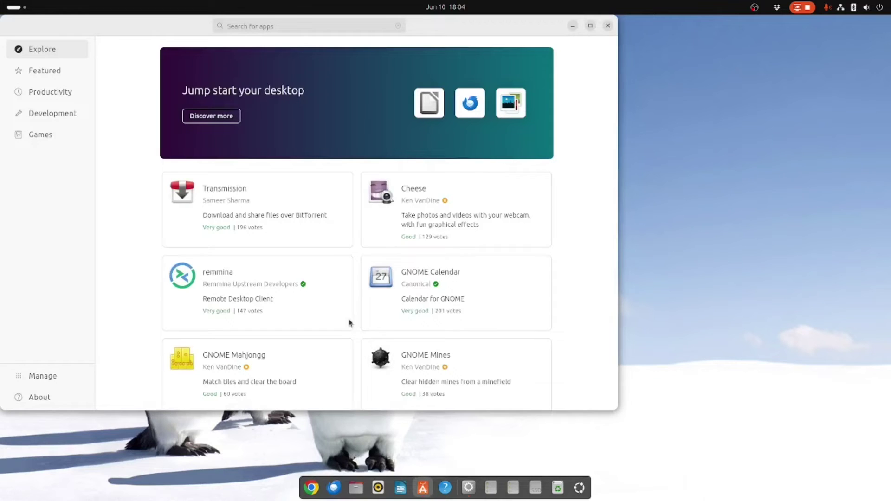
{"action": "left_click", "coordinate": [281, 25]}
{"action": "type", "text": "boxes"}
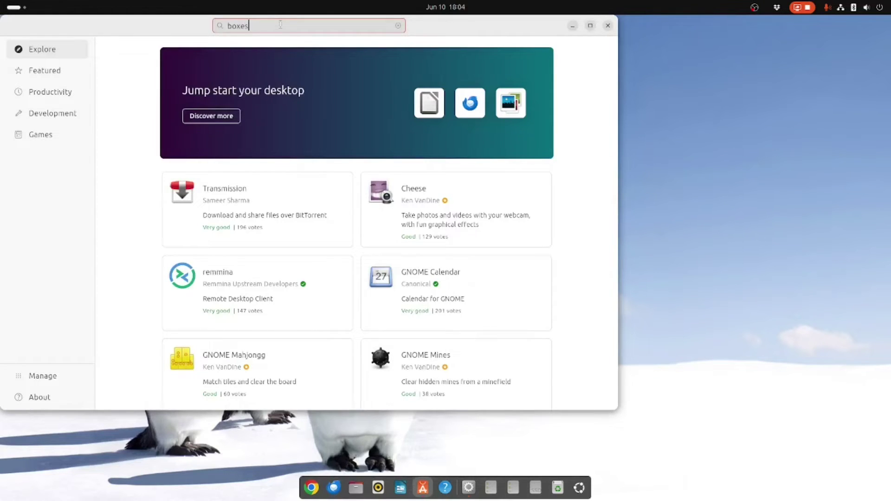
{"action": "key", "text": "Return"}
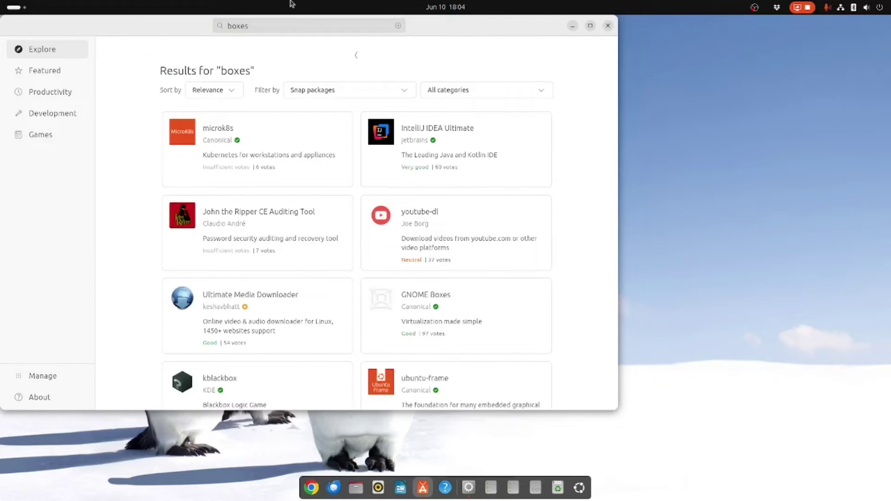
{"action": "scroll", "coordinate": [307, 219], "scroll_direction": "down", "scroll_amount": 2}
{"action": "scroll", "coordinate": [308, 202], "scroll_direction": "down", "scroll_amount": 7}
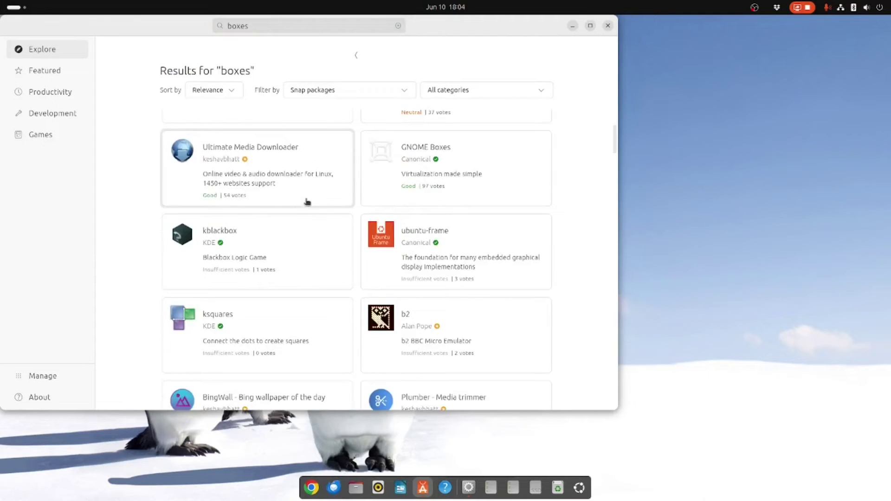
{"action": "scroll", "coordinate": [308, 201], "scroll_direction": "down", "scroll_amount": 7}
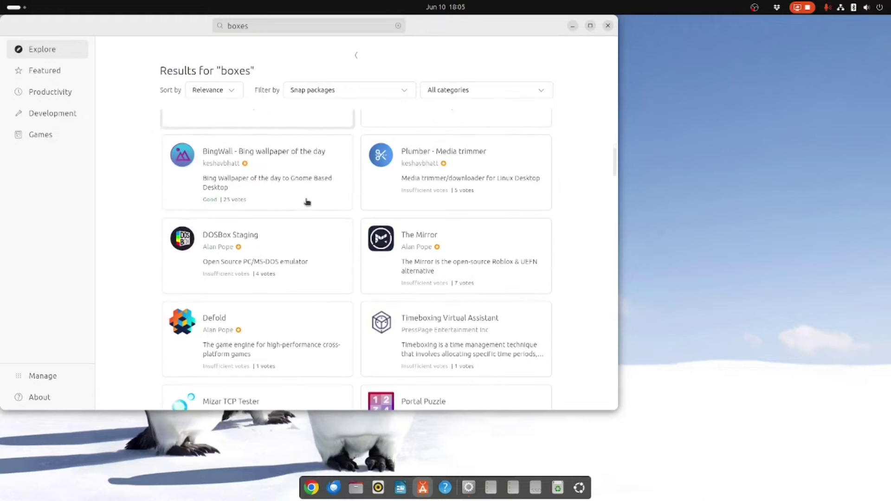
Step: Search for 'gnome boxes', open the GNOME Boxes details page and try Open
{"action": "left_click", "coordinate": [258, 28]}
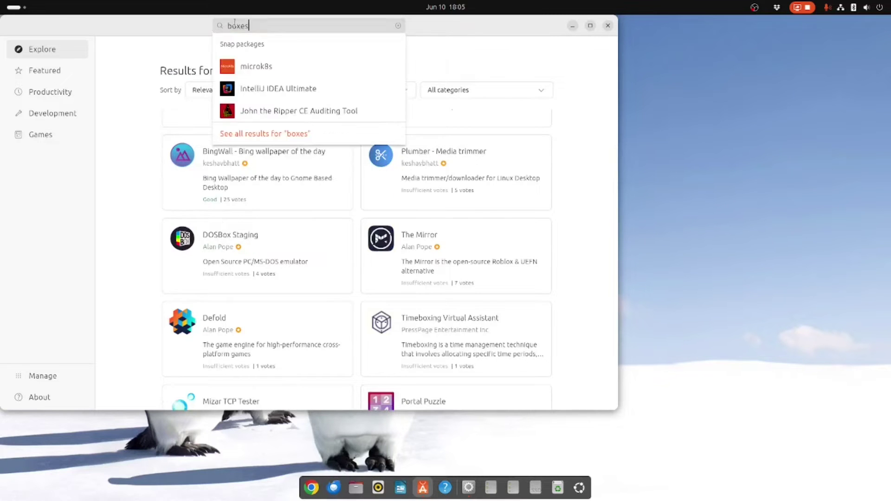
{"action": "type", "text": "g"}
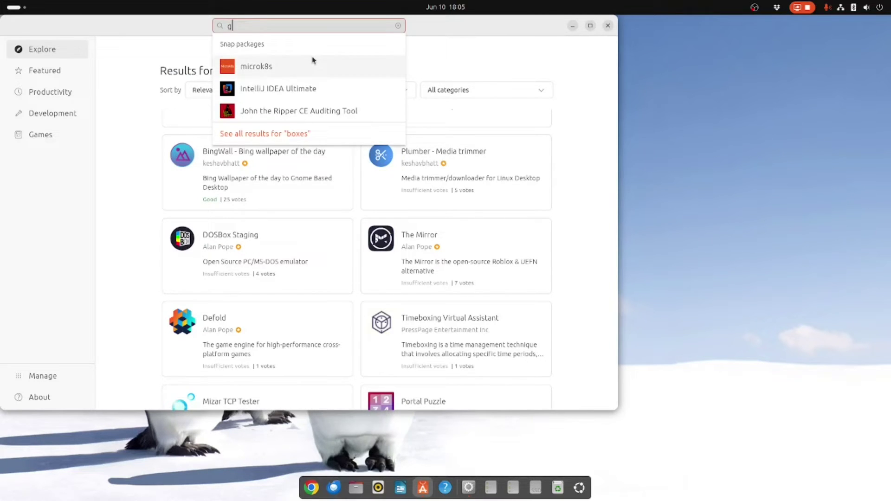
{"action": "type", "text": "nome"}
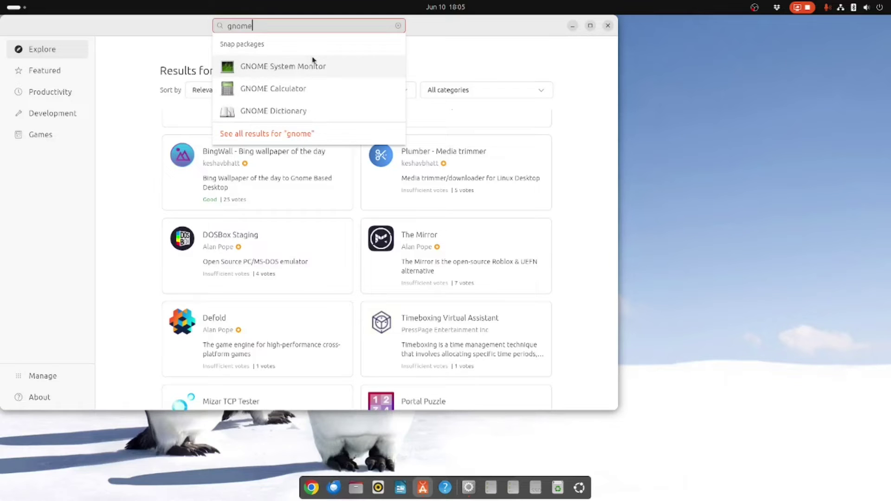
{"action": "type", "text": " boxes"}
{"action": "key", "text": "Return"}
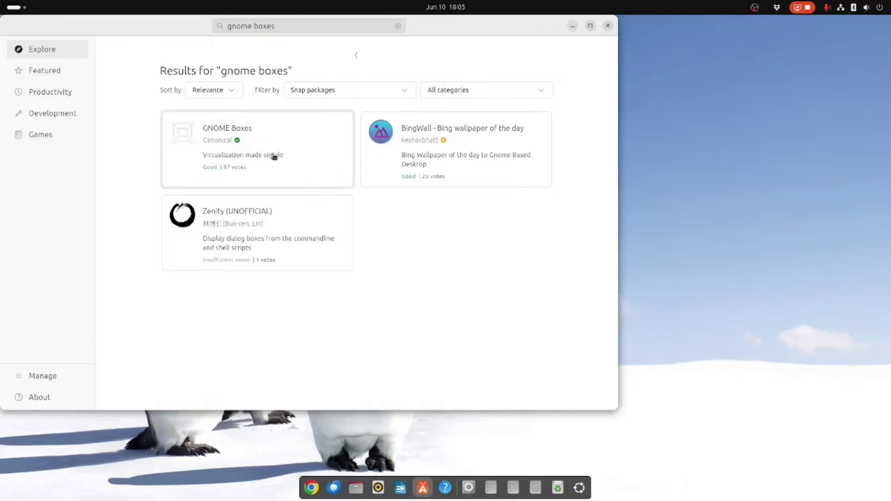
{"action": "left_click", "coordinate": [234, 143]}
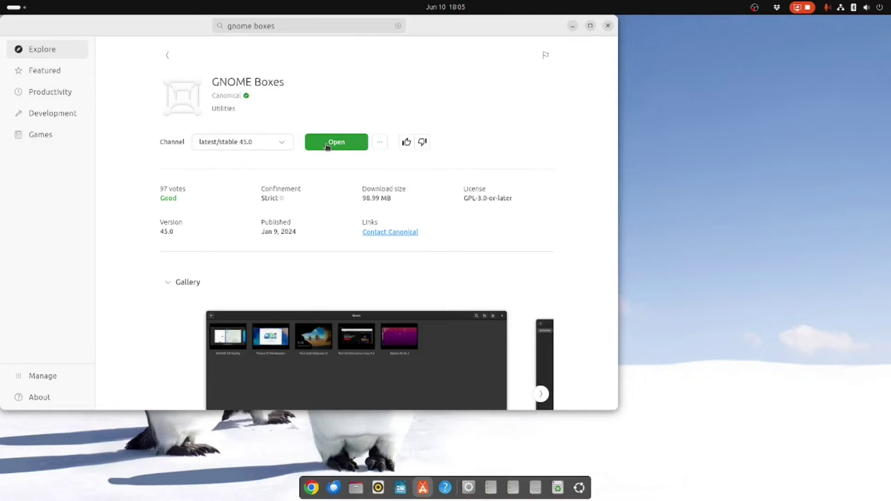
{"action": "left_click", "coordinate": [327, 145]}
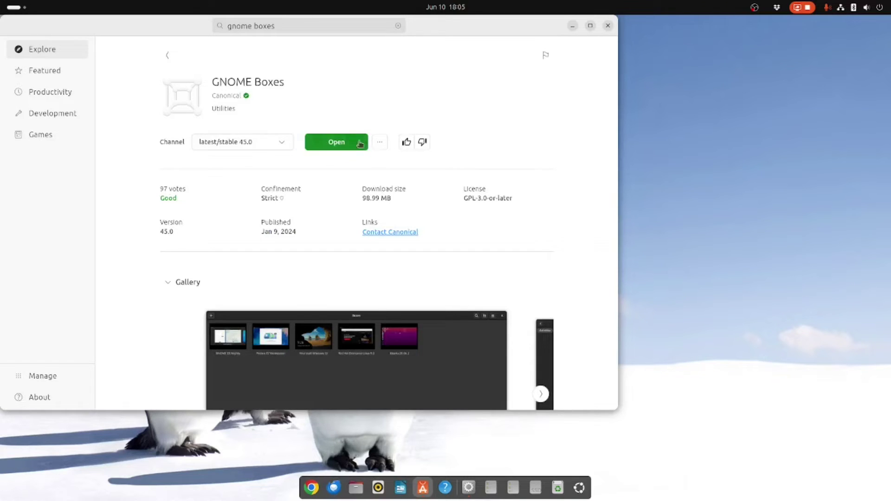
{"action": "left_click", "coordinate": [331, 148]}
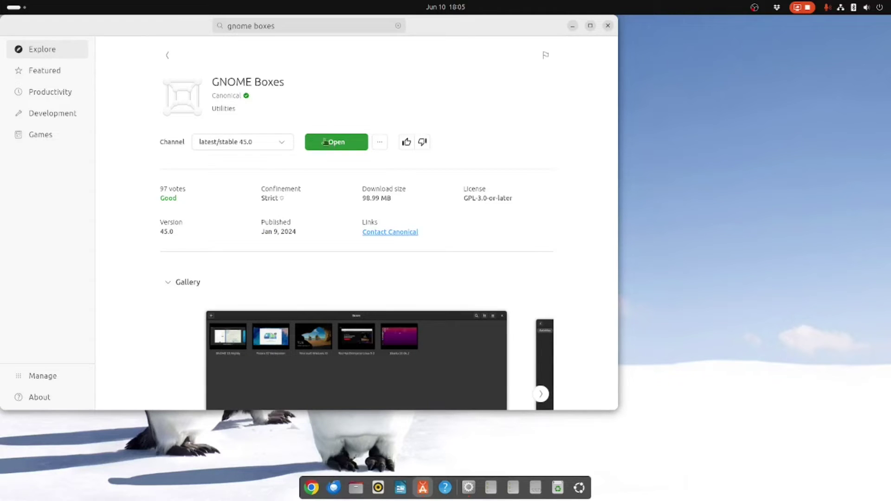
Step: Close App Center and launch GNOME Boxes from the app search
{"action": "left_click", "coordinate": [608, 26]}
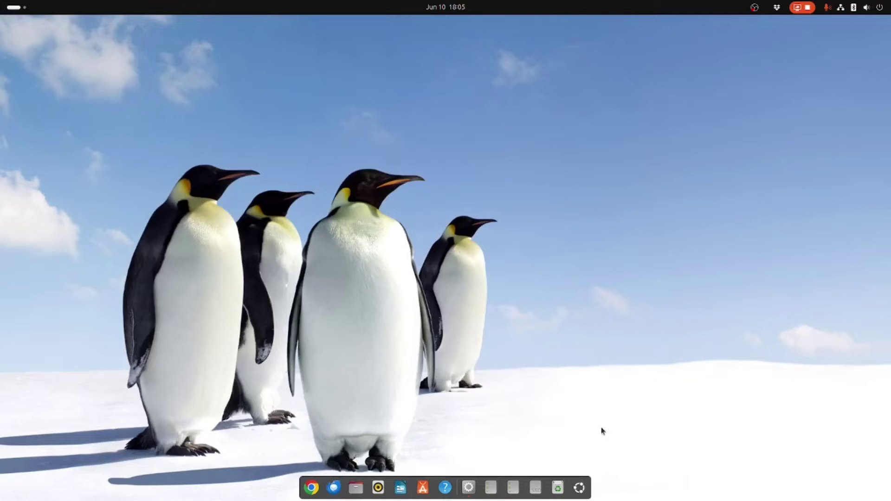
{"action": "left_click", "coordinate": [580, 488]}
{"action": "type", "text": "boxes"}
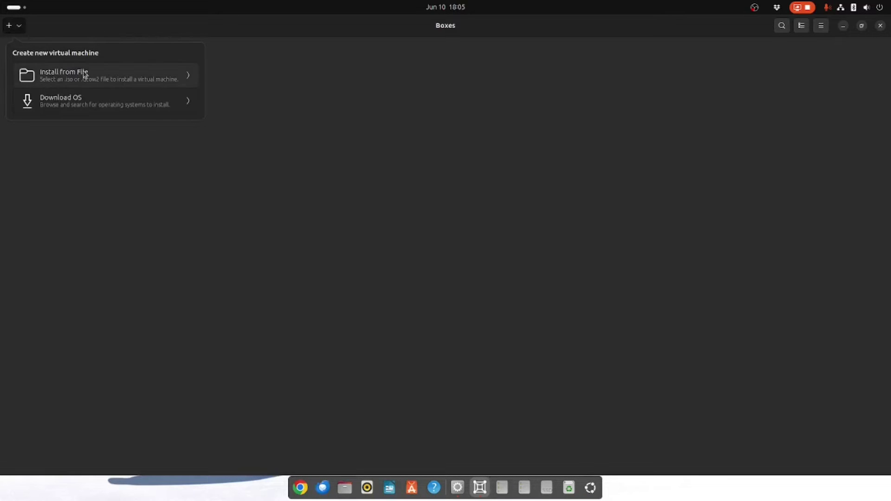
Step: Install a new VM from Downloads/Win11_23H2_English_x64v2.iso
{"action": "left_click", "coordinate": [85, 74]}
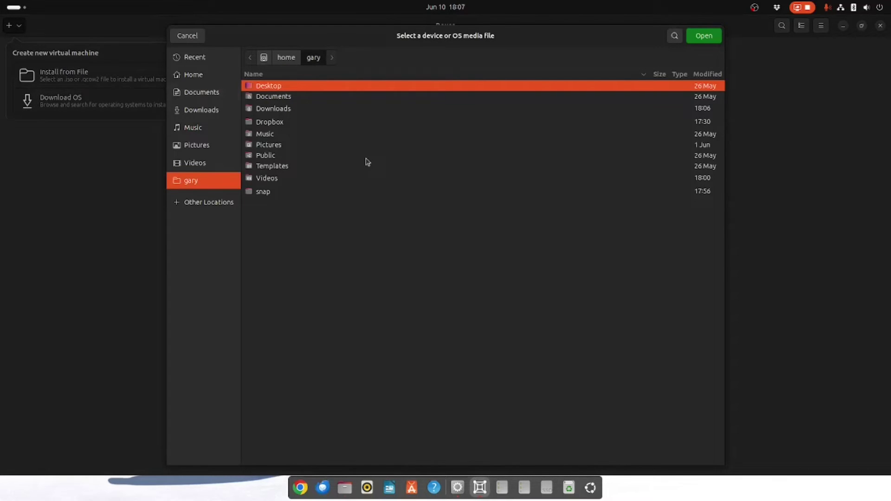
{"action": "double_click", "coordinate": [276, 112]}
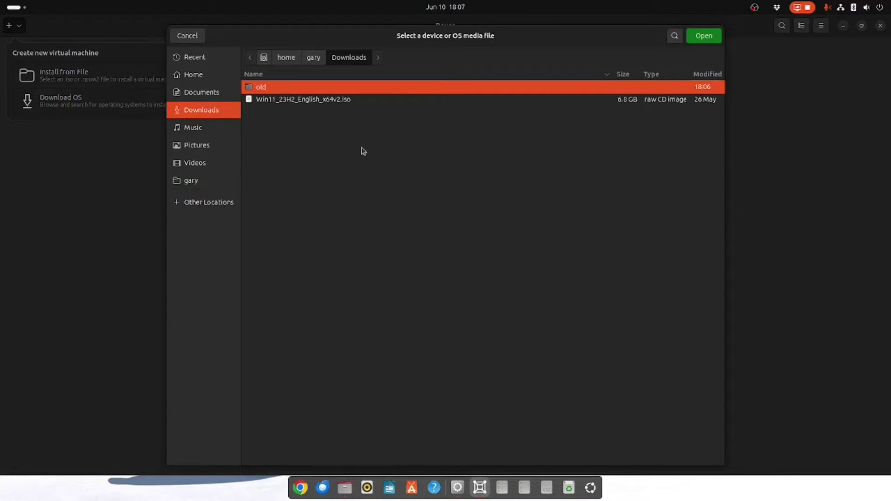
{"action": "left_click", "coordinate": [295, 100]}
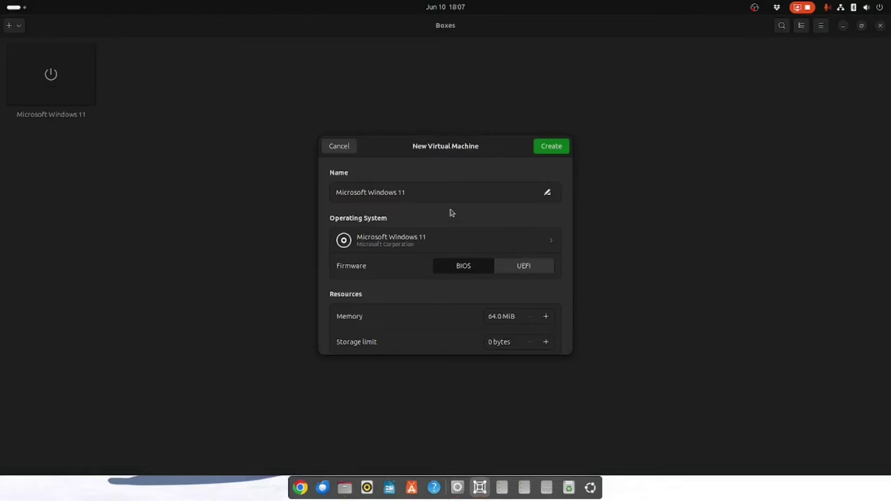
Step: Append 'demo' to the VM name, making it 'Microsoft Windows 11 demo'
{"action": "left_click", "coordinate": [454, 191]}
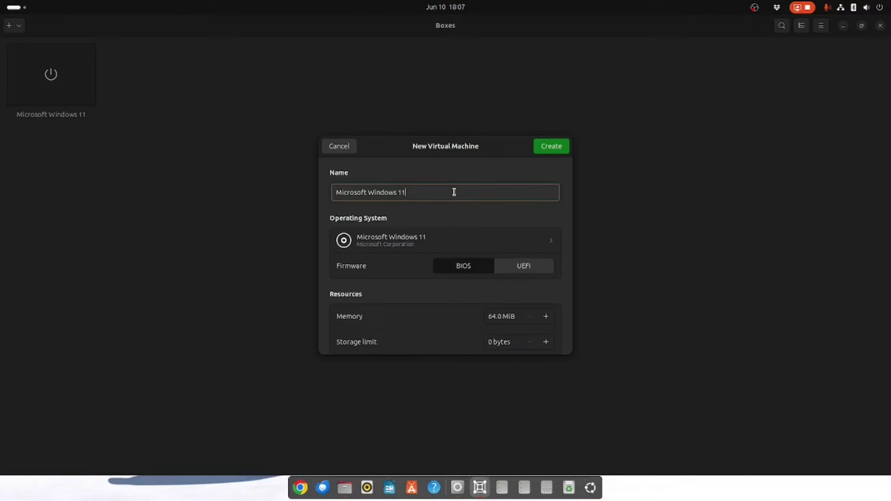
{"action": "type", "text": "demo"}
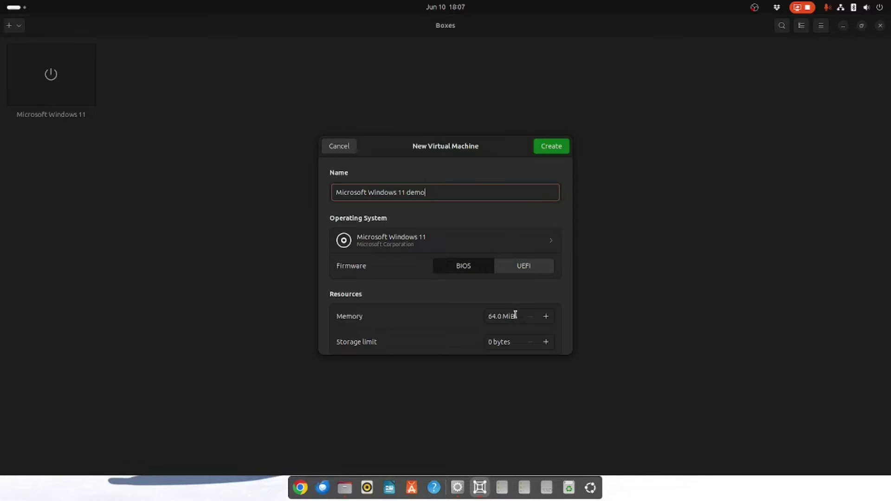
Step: Raise the VM's memory to 8.0 GiB
{"action": "left_click", "coordinate": [547, 316]}
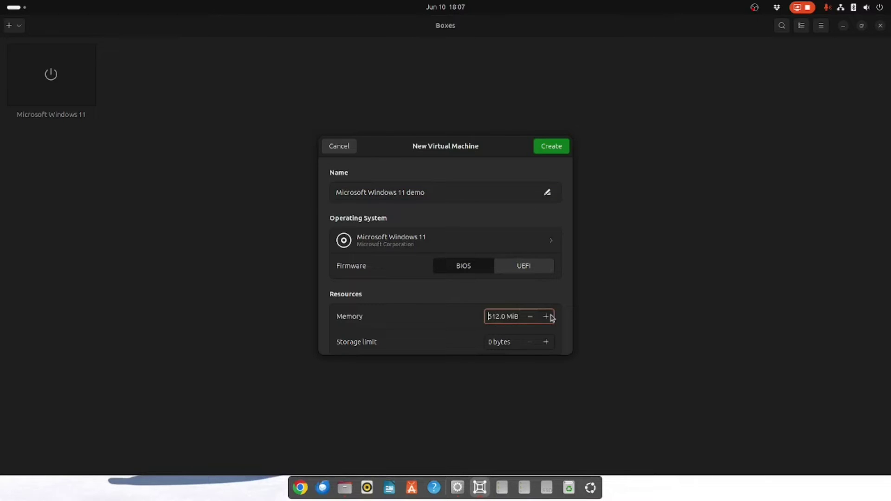
{"action": "left_click", "coordinate": [546, 316]}
{"action": "left_click", "coordinate": [546, 316]}
{"action": "left_click", "coordinate": [546, 316]}
{"action": "left_click", "coordinate": [547, 316]}
{"action": "left_click", "coordinate": [547, 316]}
Step: Set the storage limit to 100 GiB
{"action": "left_click", "coordinate": [511, 342]}
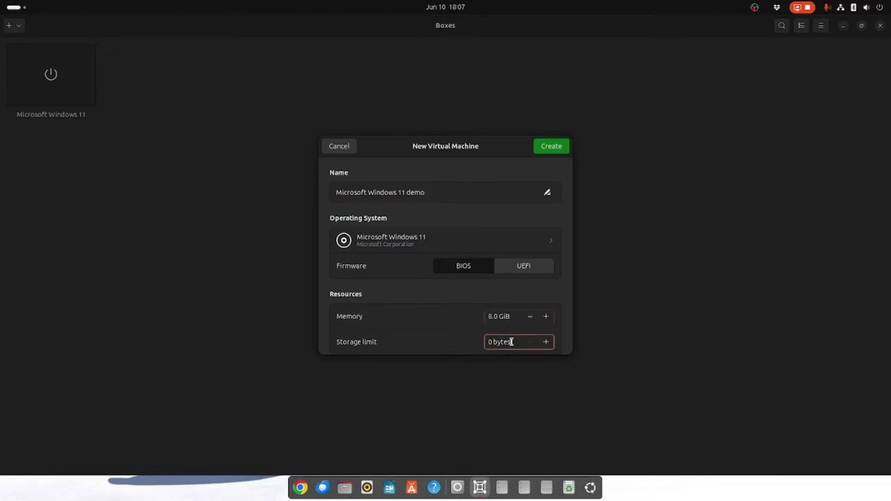
{"action": "left_click_drag", "start_coordinate": [513, 342], "coordinate": [427, 344]}
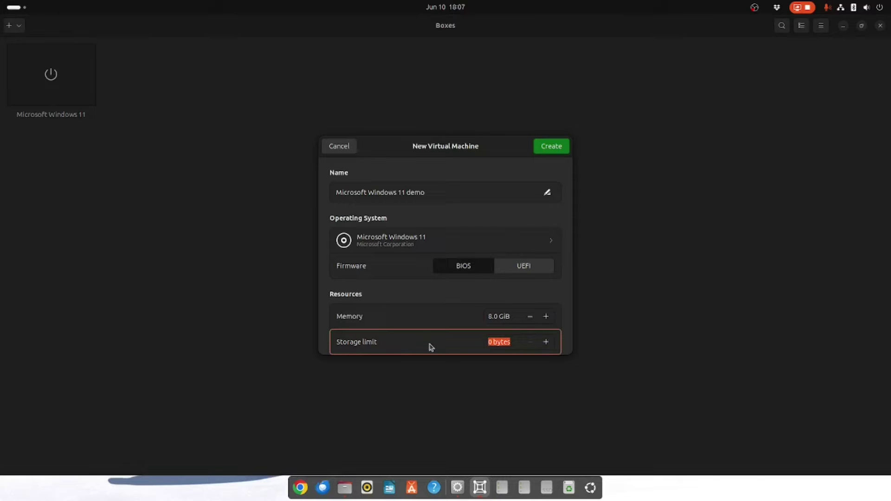
{"action": "left_click", "coordinate": [546, 342]}
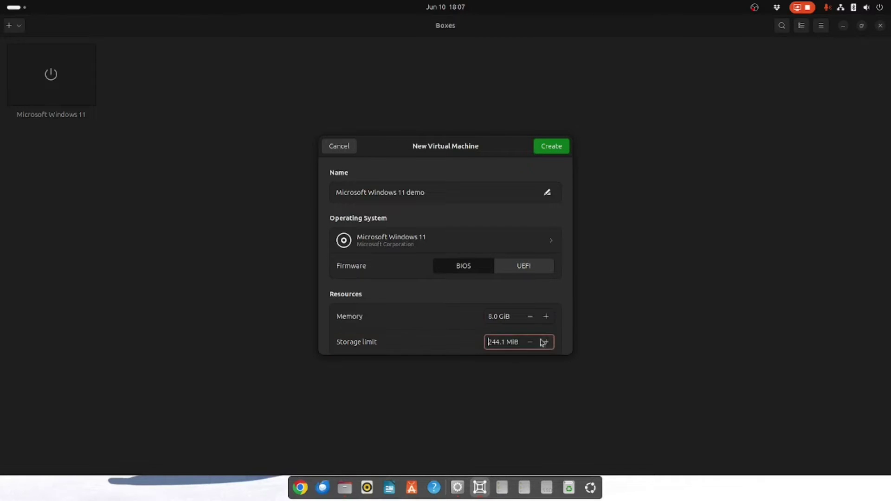
{"action": "left_click_drag", "start_coordinate": [516, 343], "coordinate": [483, 342]}
{"action": "type", "text": "190"}
{"action": "key", "text": "BackSpace"}
{"action": "key", "text": "BackSpace"}
{"action": "type", "text": "000g"}
{"action": "key", "text": "BackSpace"}
{"action": "key", "text": "BackSpace"}
{"action": "type", "text": "g"}
{"action": "key", "text": "BackSpace"}
{"action": "type", "text": "GiB"}
{"action": "left_click", "coordinate": [553, 152]}
Step: Keep the firmware on BIOS and create the virtual machine
{"action": "left_click", "coordinate": [523, 268]}
{"action": "left_click", "coordinate": [481, 271]}
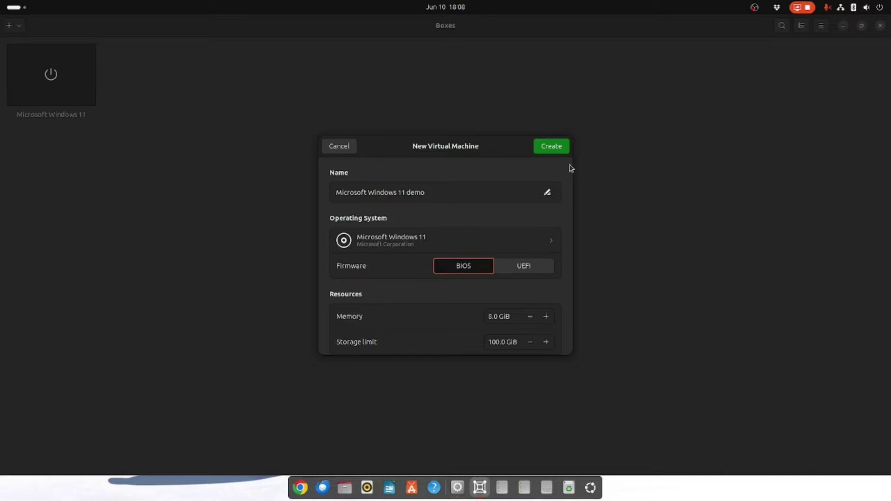
{"action": "left_click", "coordinate": [564, 151]}
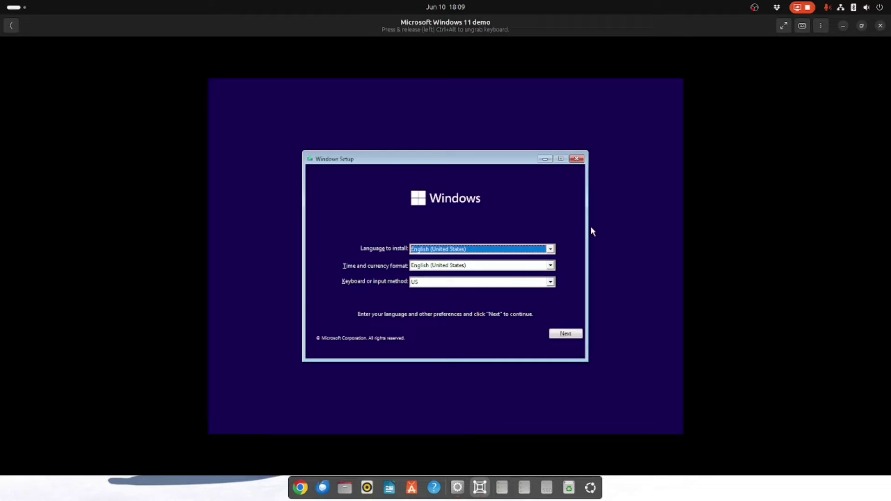
Step: Open a Setup command prompt with Shift+F10 and run regedit
{"action": "key", "text": "shift+F10"}
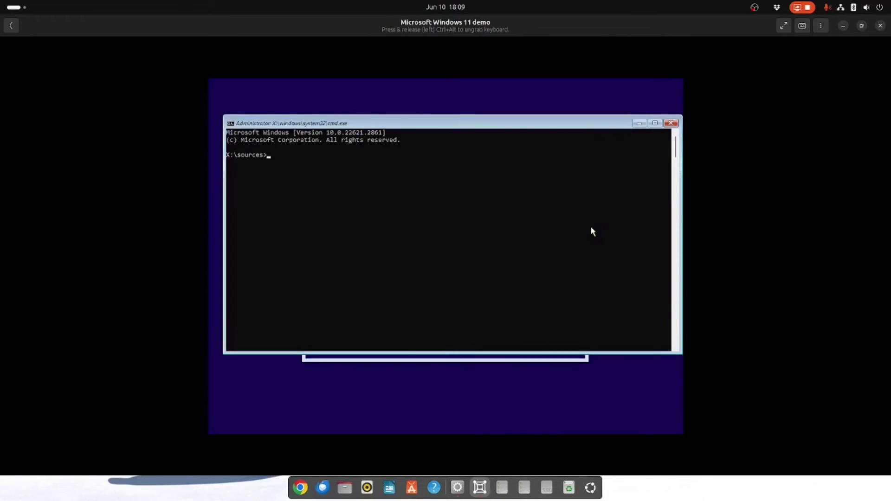
{"action": "type", "text": "regedit"}
{"action": "key", "text": "Return"}
Step: Navigate to HKEY_LOCAL_MACHINE\SYSTEM\Setup in Registry Editor
{"action": "left_click", "coordinate": [273, 189]}
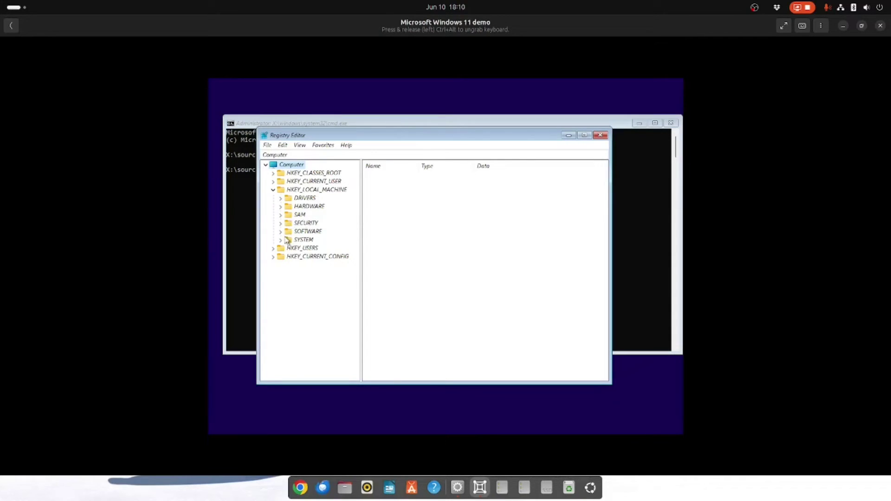
{"action": "left_click", "coordinate": [281, 240]}
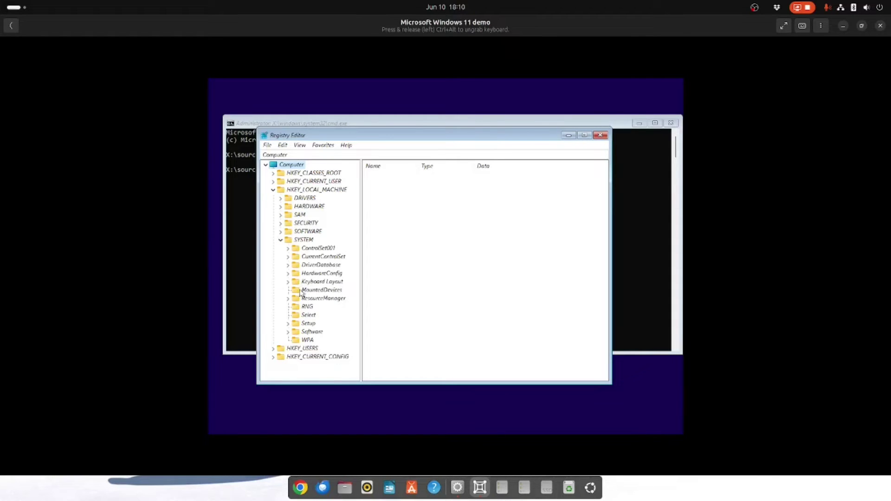
{"action": "left_click", "coordinate": [310, 324]}
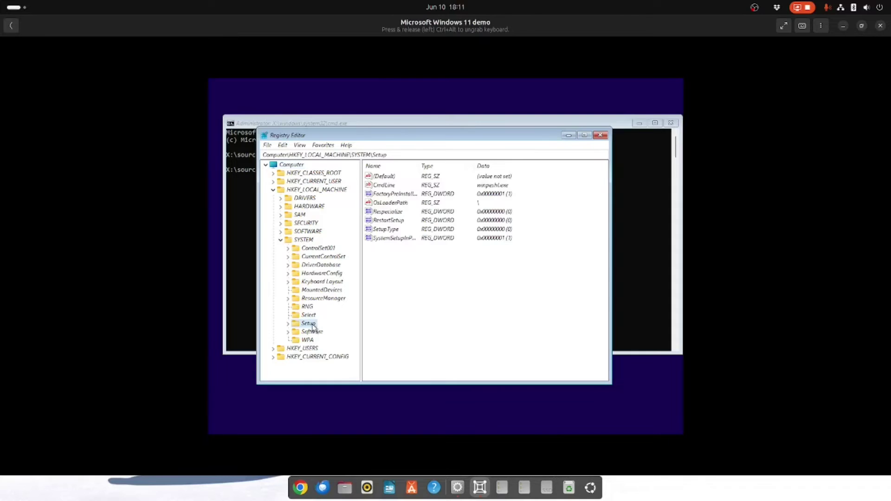
Step: Add a new key named LabConfig under the Setup key
{"action": "right_click", "coordinate": [312, 326]}
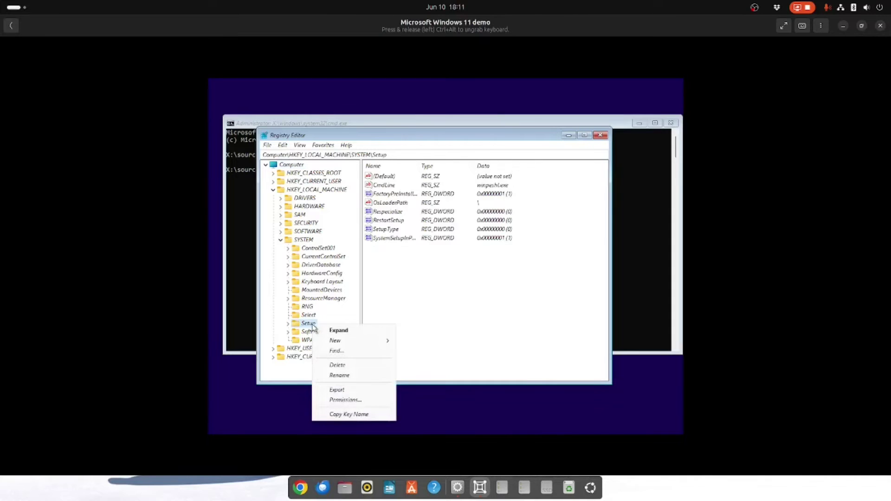
{"action": "mouse_move", "coordinate": [355, 344]}
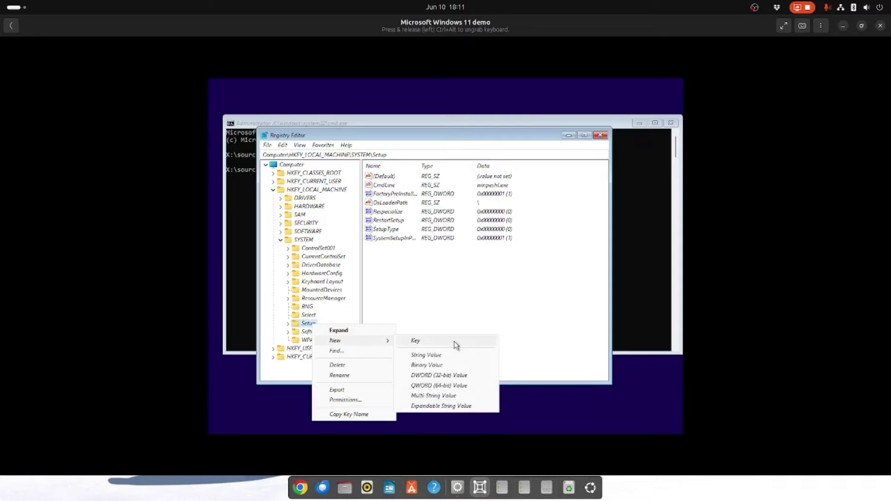
{"action": "left_click", "coordinate": [300, 328]}
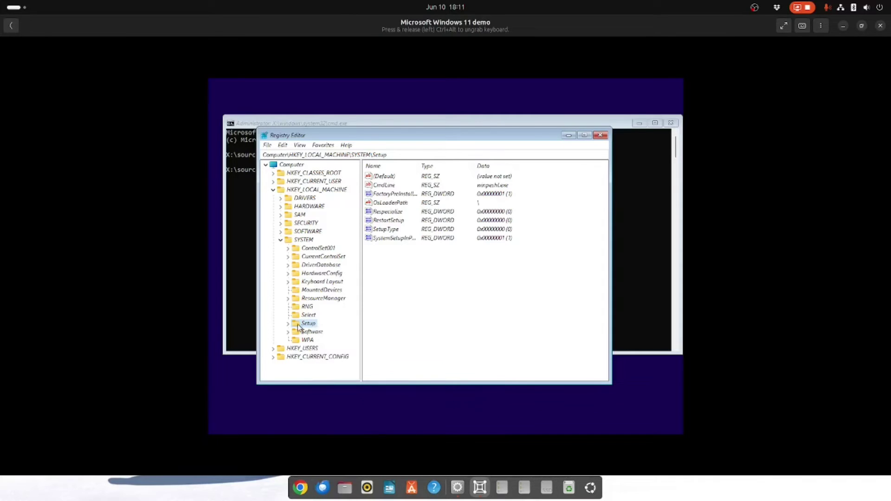
{"action": "right_click", "coordinate": [313, 328]}
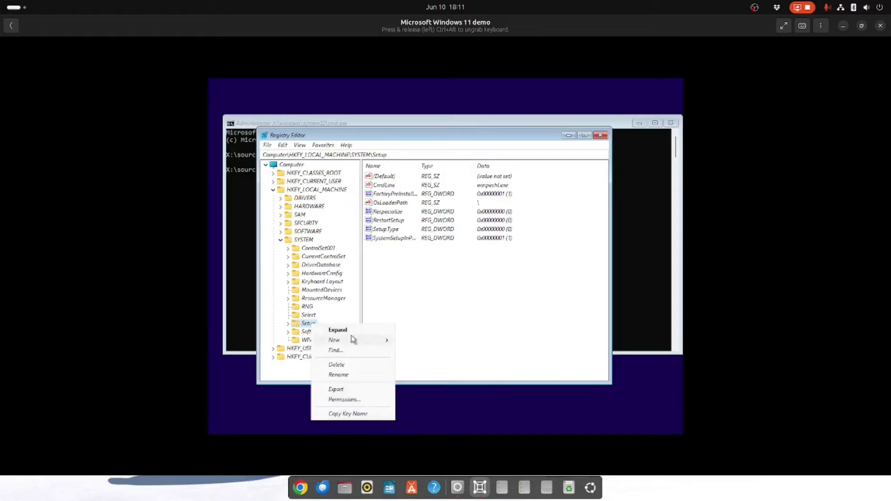
{"action": "mouse_move", "coordinate": [354, 341]}
{"action": "left_click", "coordinate": [463, 341]}
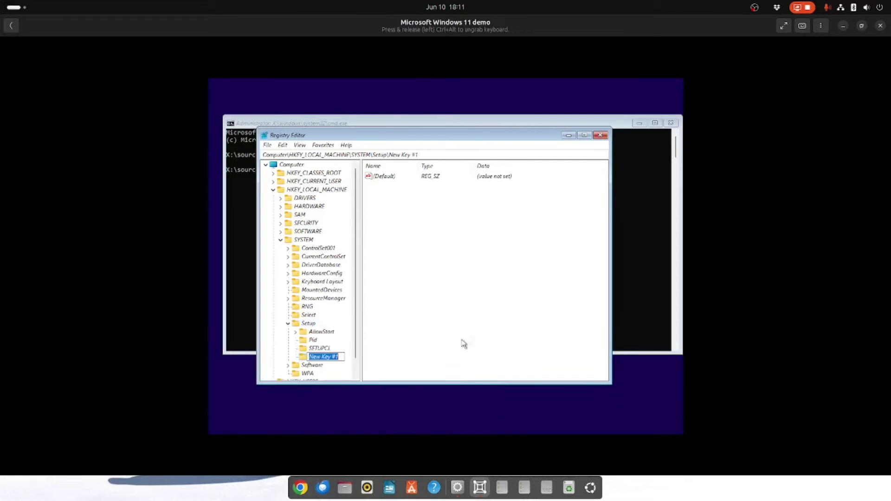
{"action": "type", "text": "LabConfig"}
{"action": "key", "text": "Return"}
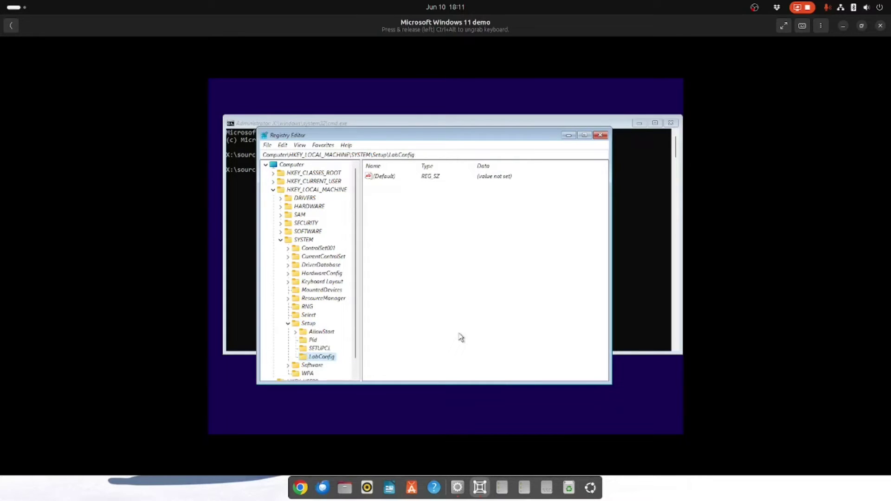
Step: Add a BypassTPMCheck DWORD value to LabConfig with data 1
{"action": "right_click", "coordinate": [393, 205]}
{"action": "mouse_move", "coordinate": [412, 212]}
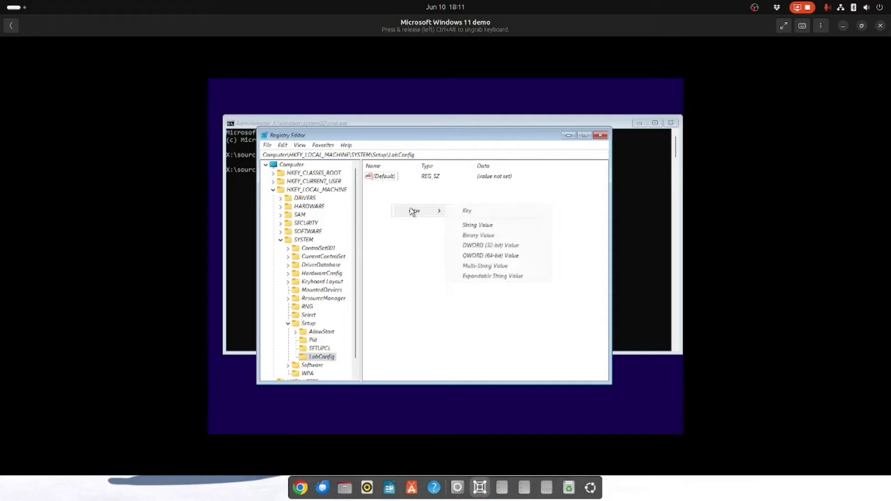
{"action": "left_click", "coordinate": [488, 246]}
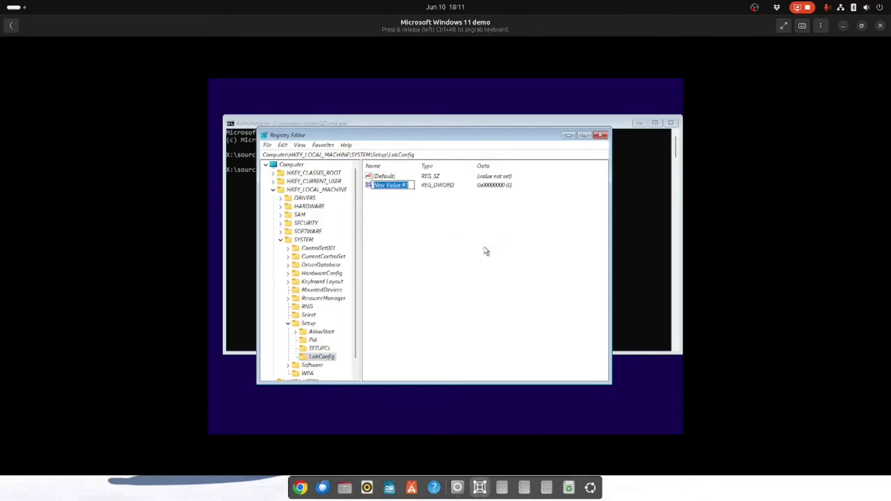
{"action": "type", "text": "BypassTPMCheck"}
{"action": "key", "text": "Return"}
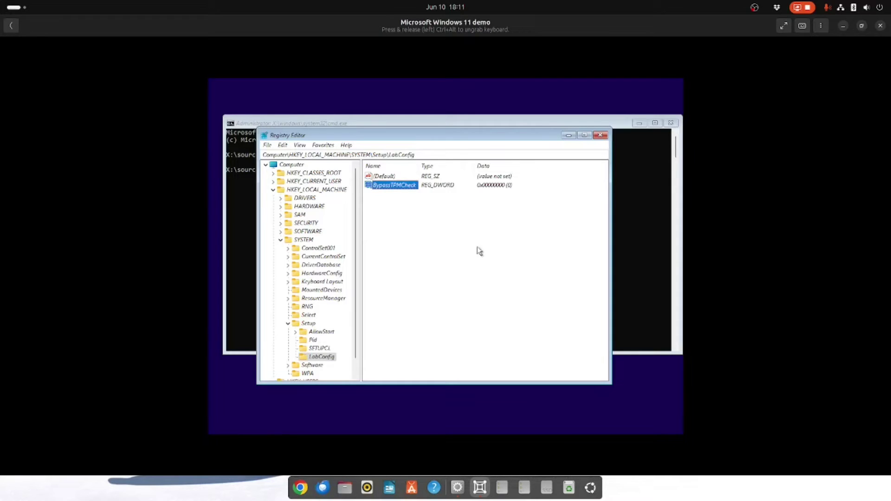
{"action": "double_click", "coordinate": [392, 186]}
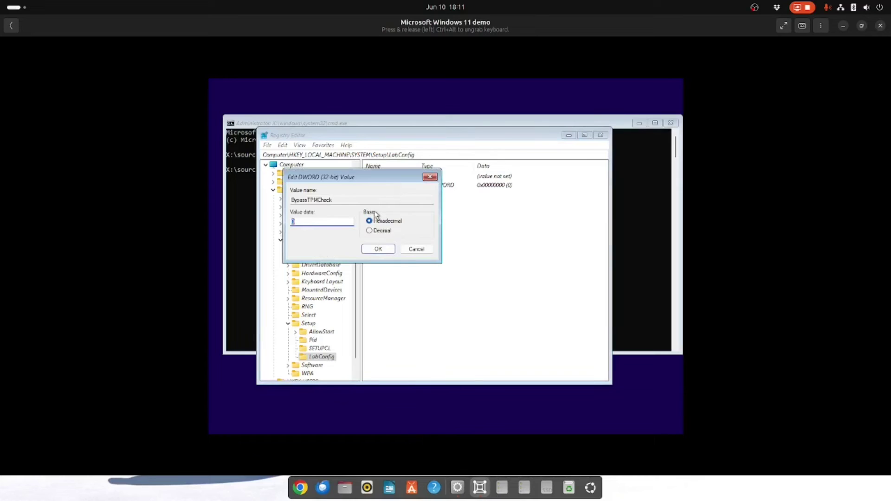
{"action": "type", "text": "1"}
{"action": "left_click", "coordinate": [377, 250]}
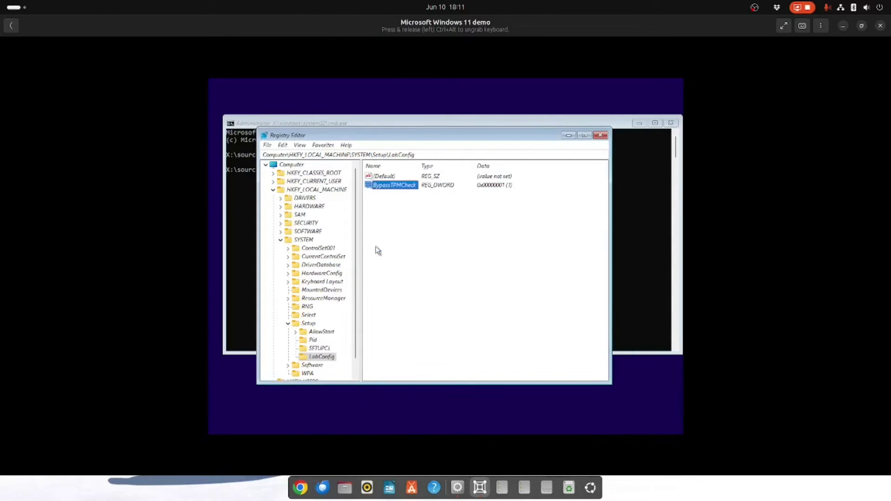
{"action": "left_click", "coordinate": [378, 250]}
Step: Add a BypassSecureBootCheck DWORD value with data 1
{"action": "right_click", "coordinate": [396, 201]}
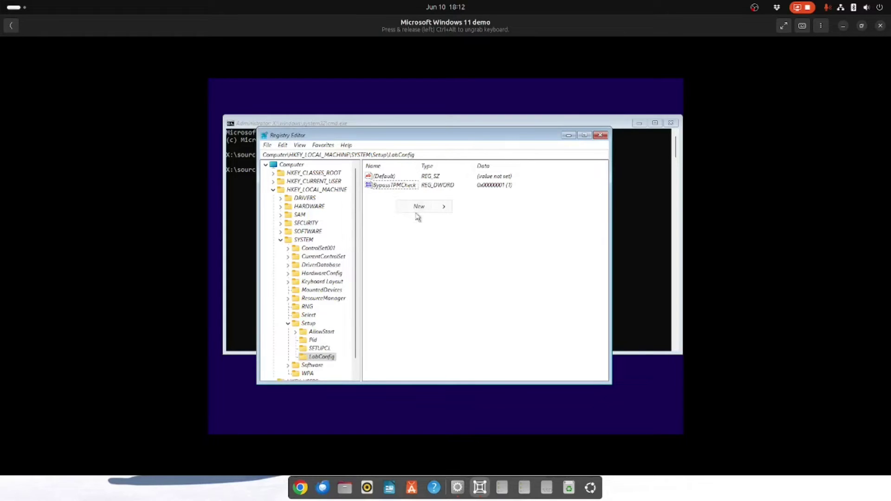
{"action": "mouse_move", "coordinate": [418, 209]}
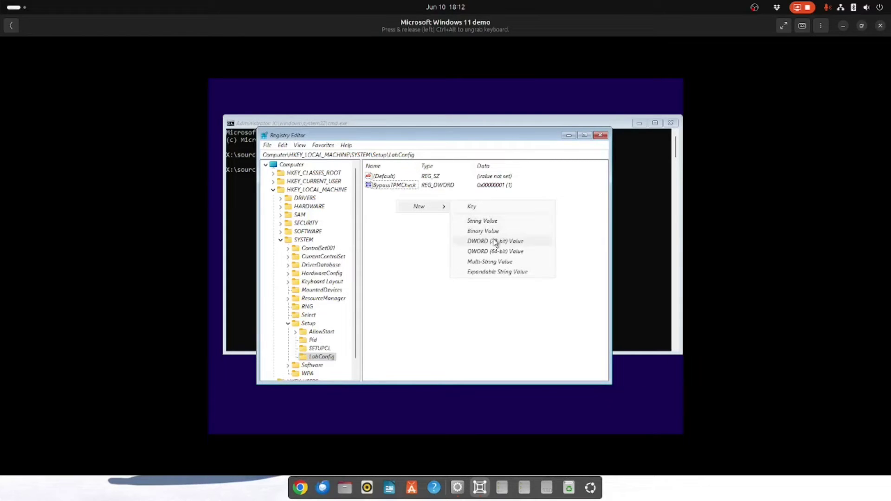
{"action": "left_click", "coordinate": [495, 241]}
{"action": "type", "text": "Bypass"}
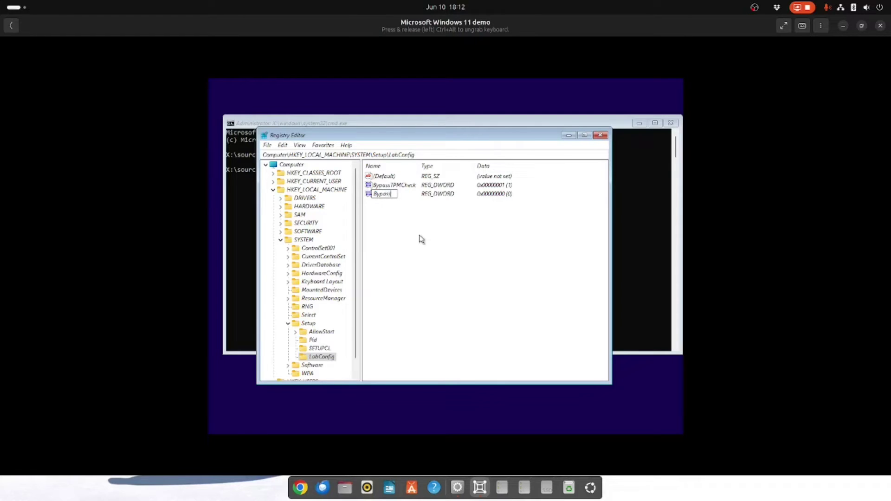
{"action": "type", "text": "Scure"}
{"action": "key", "text": "BackSpace"}
{"action": "key", "text": "BackSpace"}
{"action": "key", "text": "BackSpace"}
{"action": "key", "text": "BackSpace"}
{"action": "type", "text": "ecureBootCheck"}
{"action": "key", "text": "Return"}
{"action": "double_click", "coordinate": [388, 193]}
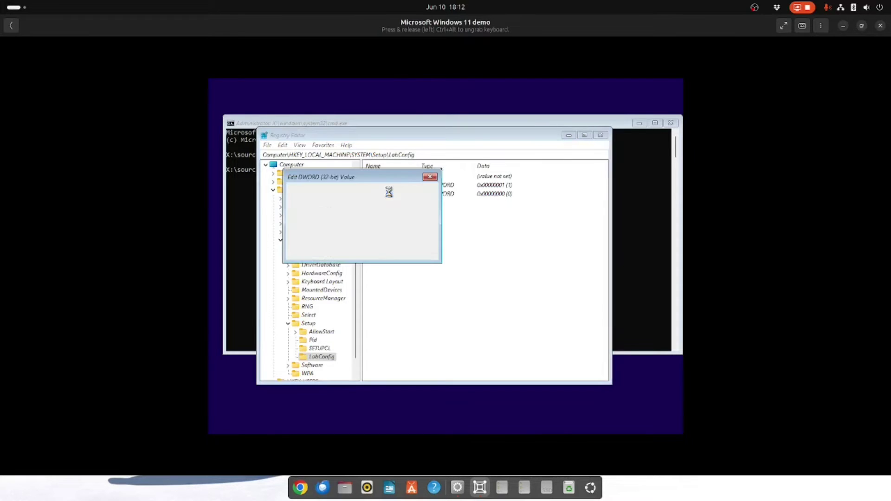
{"action": "type", "text": "1"}
{"action": "left_click", "coordinate": [378, 250]}
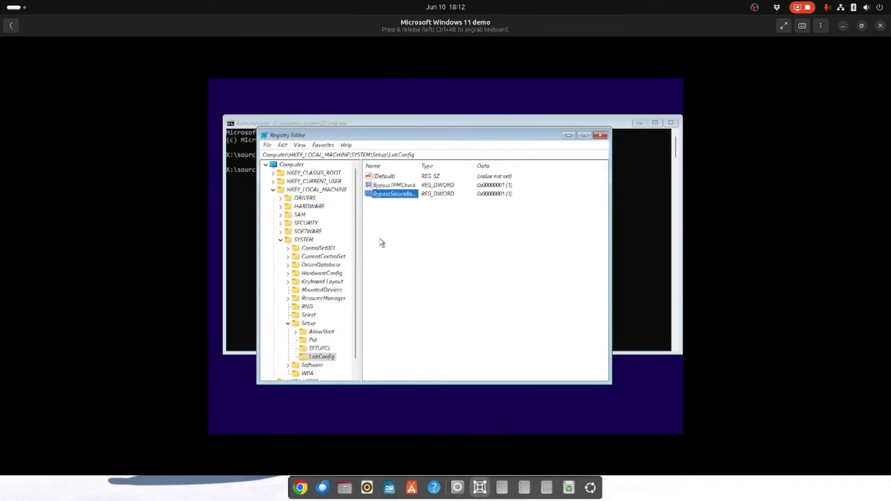
Step: Add a BypassRAMCheck DWORD value with data 1
{"action": "right_click", "coordinate": [381, 222]}
{"action": "mouse_move", "coordinate": [407, 229]}
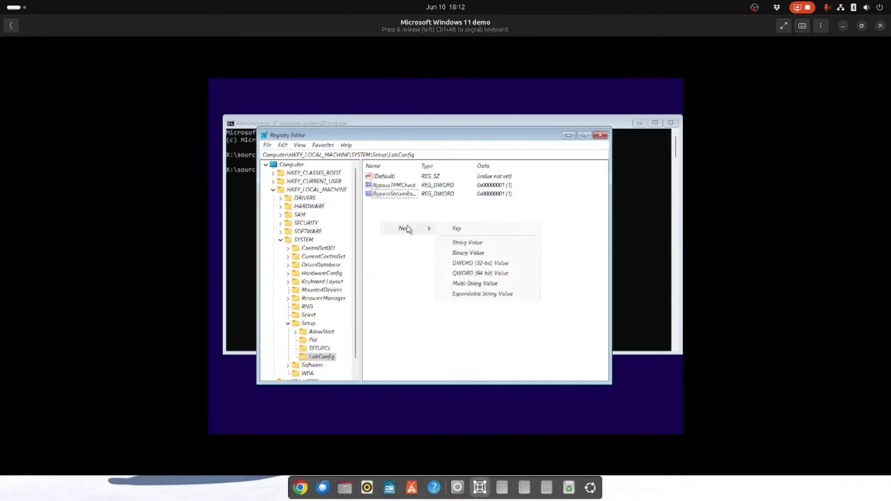
{"action": "left_click", "coordinate": [485, 262]}
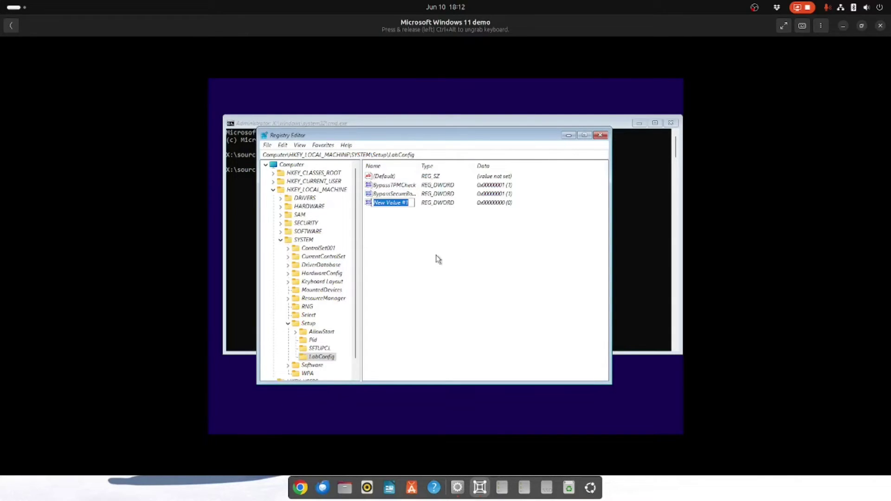
{"action": "type", "text": "BypassRAMCheck"}
{"action": "key", "text": "Return"}
{"action": "double_click", "coordinate": [380, 205]}
{"action": "type", "text": "1"}
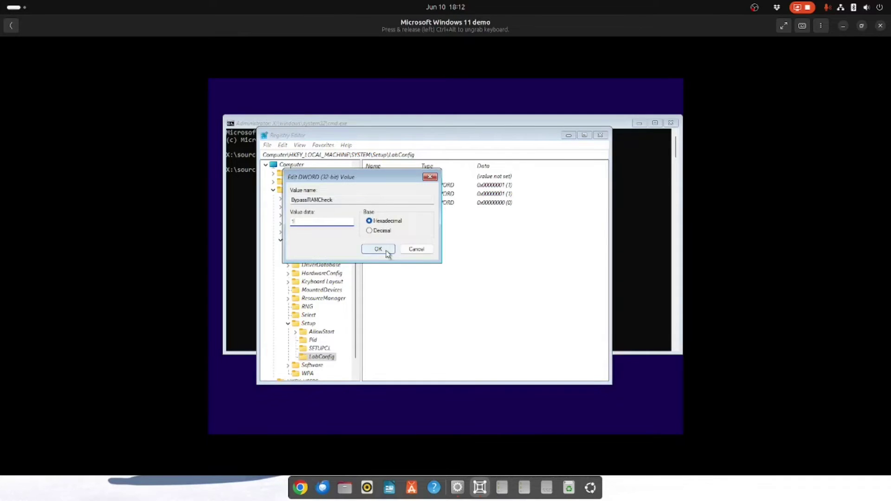
{"action": "left_click", "coordinate": [386, 252]}
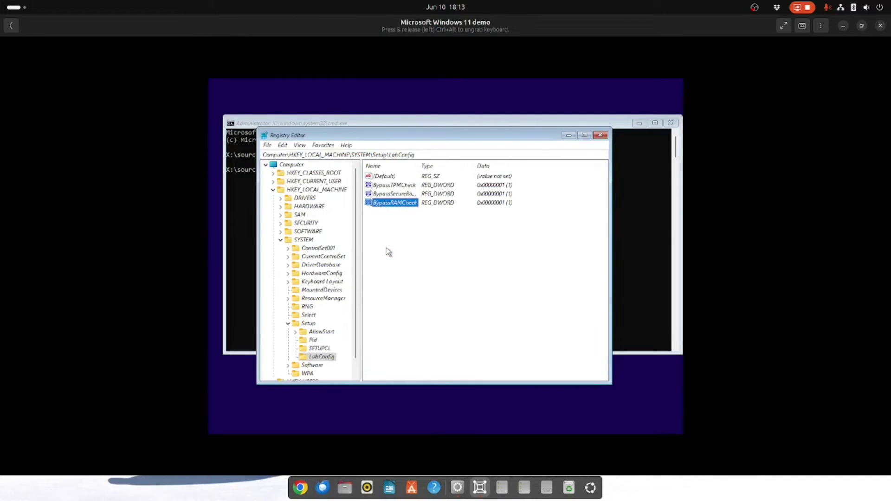
Step: Close Registry Editor and the command prompt, keeping the installation language unchanged
{"action": "left_click", "coordinate": [601, 136]}
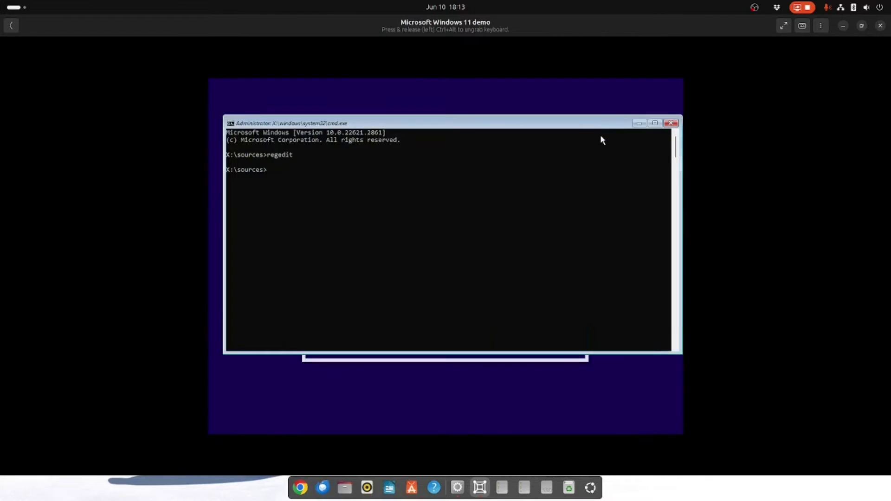
{"action": "left_click", "coordinate": [671, 123]}
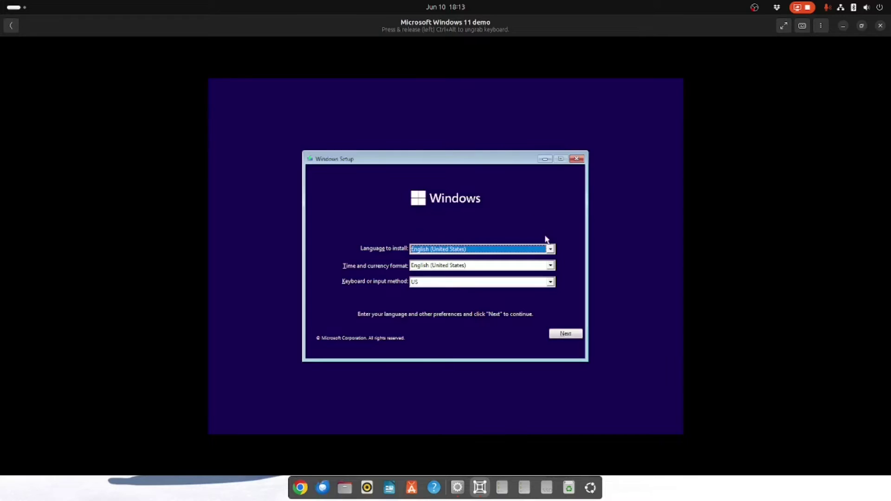
{"action": "left_click", "coordinate": [551, 250]}
{"action": "left_click", "coordinate": [551, 250]}
Step: Set time and currency format to English (United Kingdom) and proceed without a product key
{"action": "left_click", "coordinate": [549, 266]}
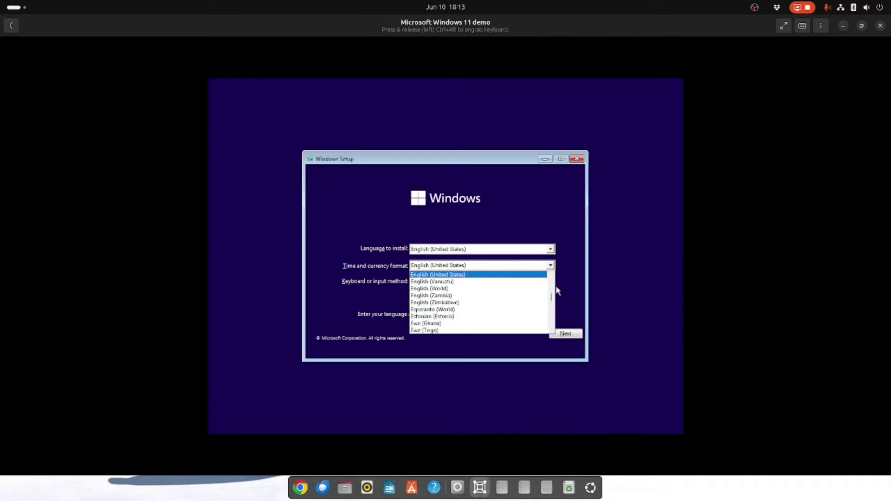
{"action": "left_click_drag", "start_coordinate": [551, 296], "coordinate": [551, 302]}
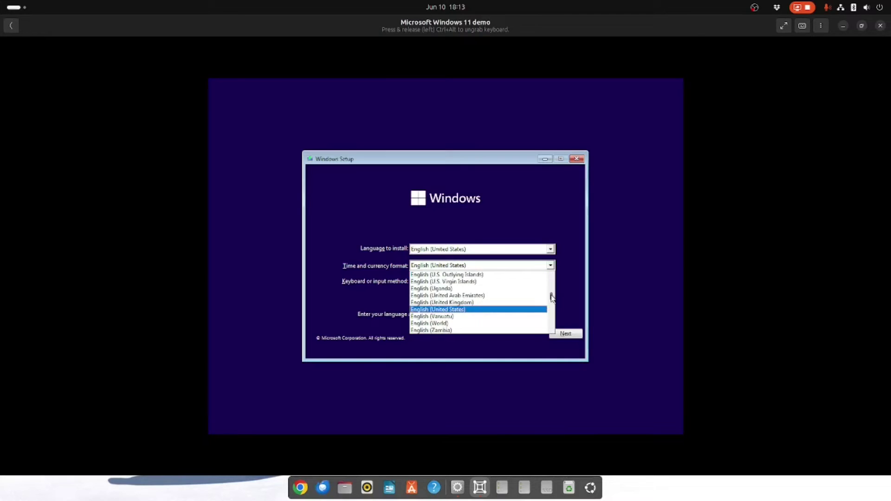
{"action": "left_click", "coordinate": [488, 303]}
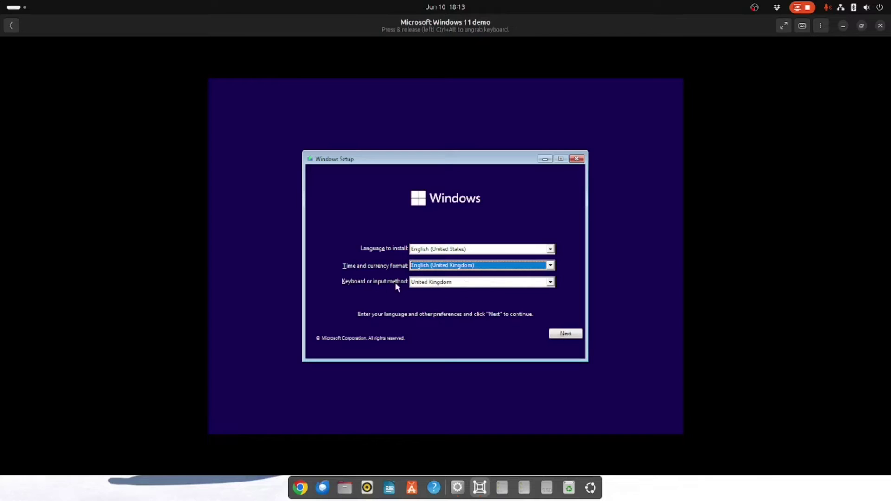
{"action": "left_click", "coordinate": [568, 331]}
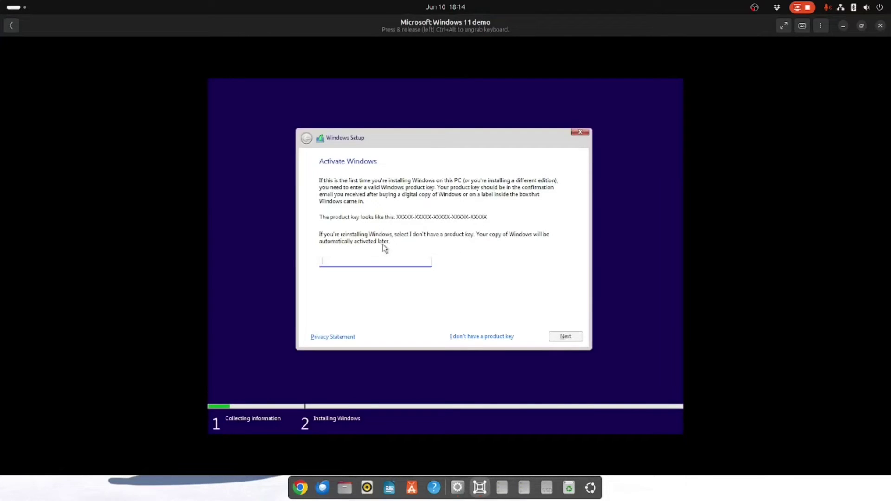
{"action": "left_click", "coordinate": [480, 337]}
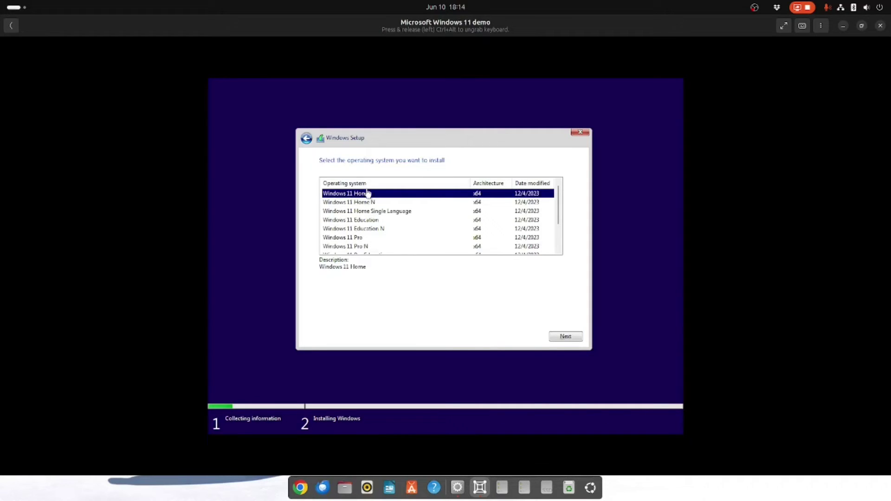
Step: Pick Windows 11 Home, accept the licence, and custom-install onto Drive 0's unallocated space
{"action": "left_click", "coordinate": [562, 336]}
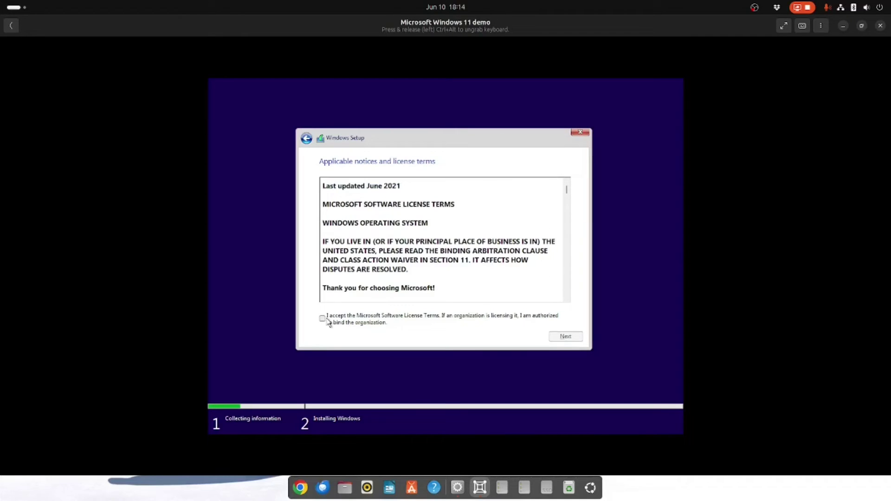
{"action": "left_click", "coordinate": [322, 319]}
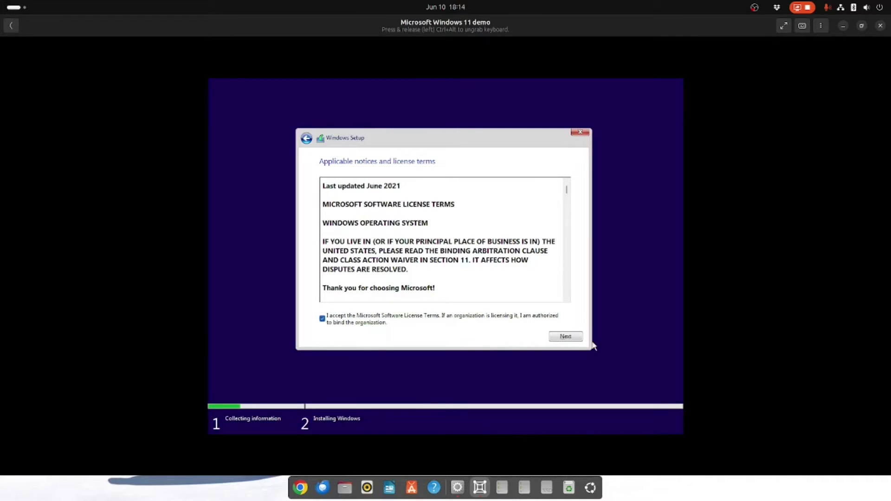
{"action": "left_click", "coordinate": [562, 336]}
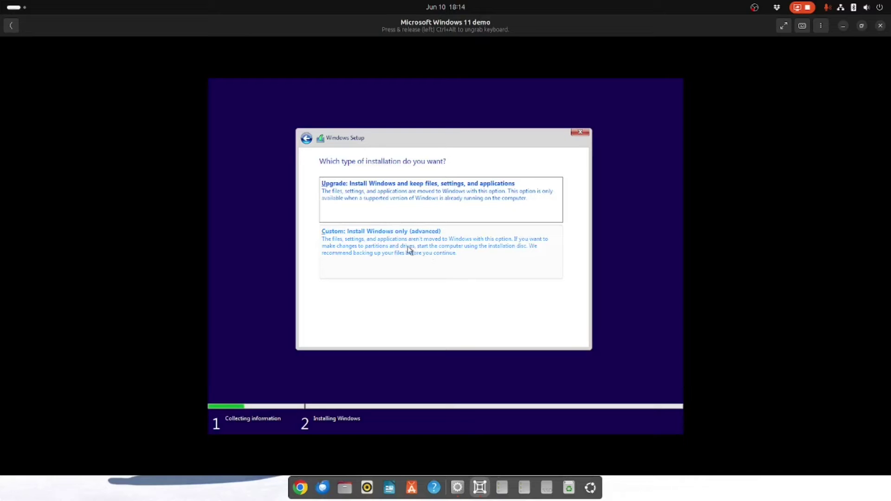
{"action": "left_click", "coordinate": [408, 249]}
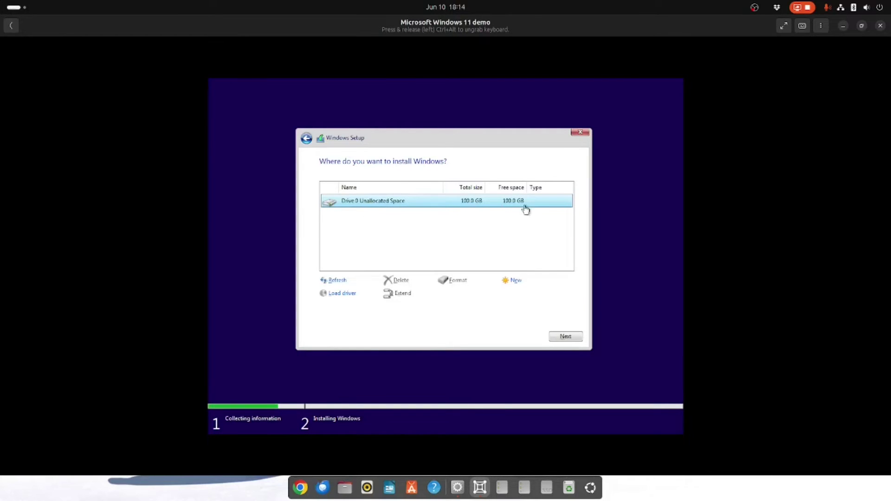
{"action": "left_click", "coordinate": [563, 335]}
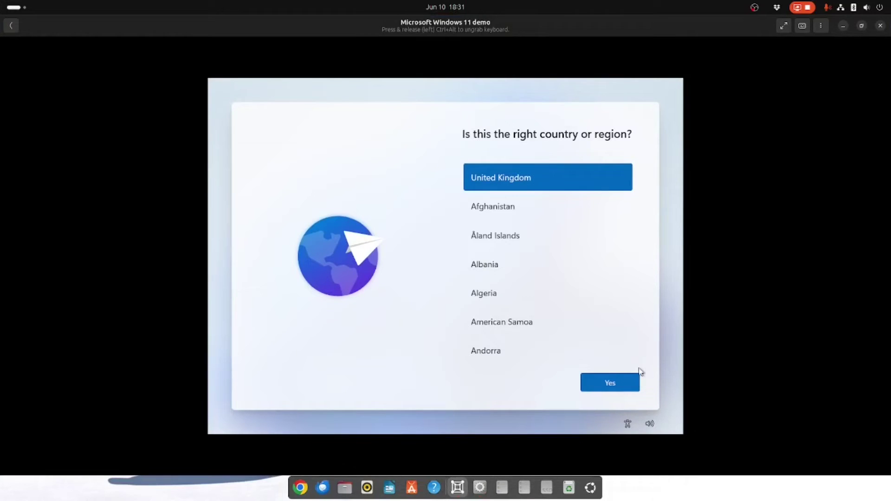
Step: Confirm United Kingdom as region, then select and confirm the United Kingdom keyboard layout
{"action": "left_click", "coordinate": [610, 383]}
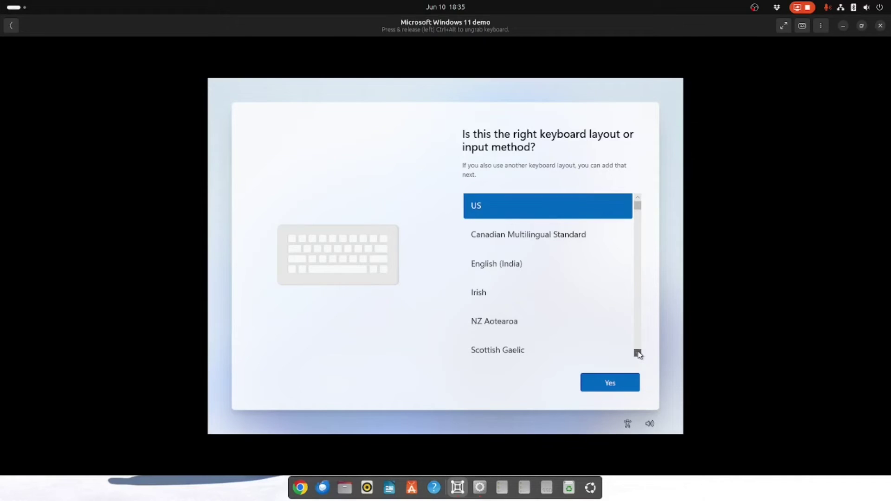
{"action": "scroll", "coordinate": [638, 279], "scroll_direction": "down", "scroll_amount": 1}
{"action": "mouse_move", "coordinate": [638, 207]}
{"action": "left_mouse_down"}
{"action": "mouse_move", "coordinate": [638, 225]}
{"action": "mouse_move", "coordinate": [638, 218]}
{"action": "left_mouse_up"}
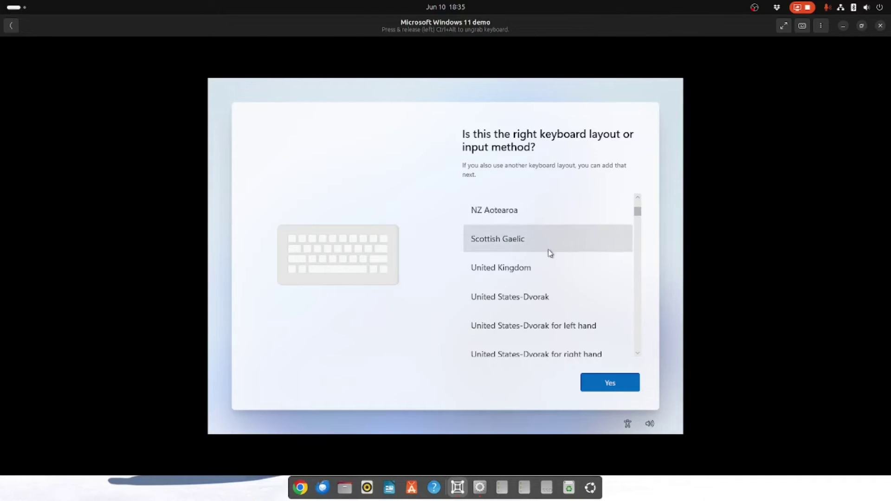
{"action": "left_click", "coordinate": [531, 269]}
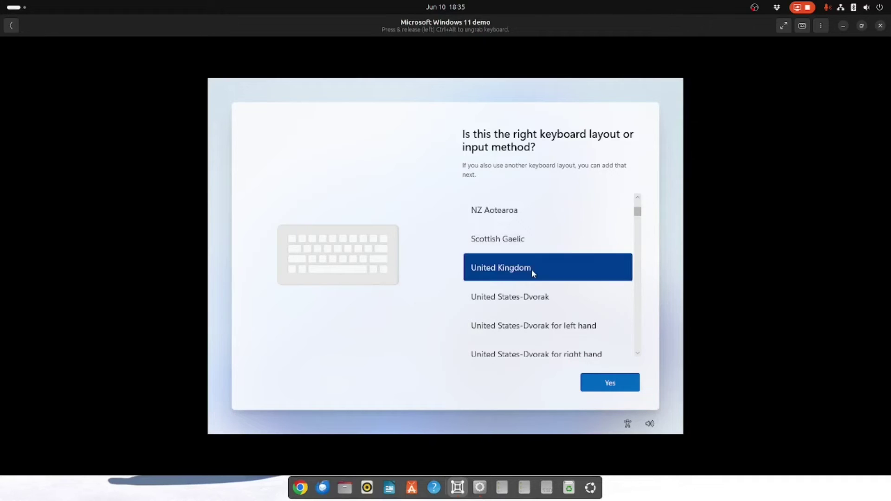
{"action": "left_click", "coordinate": [621, 391]}
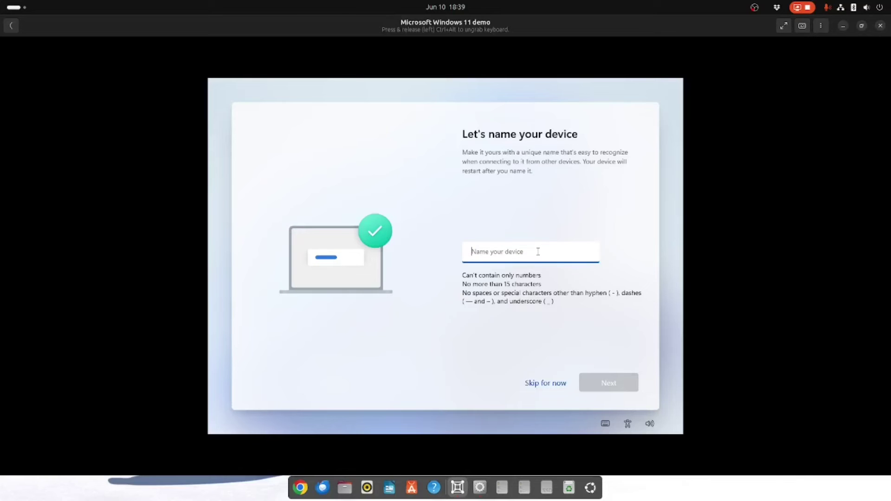
Step: Enter a name for the device and continue to the Microsoft account page
{"action": "type", "text": "Garyw"}
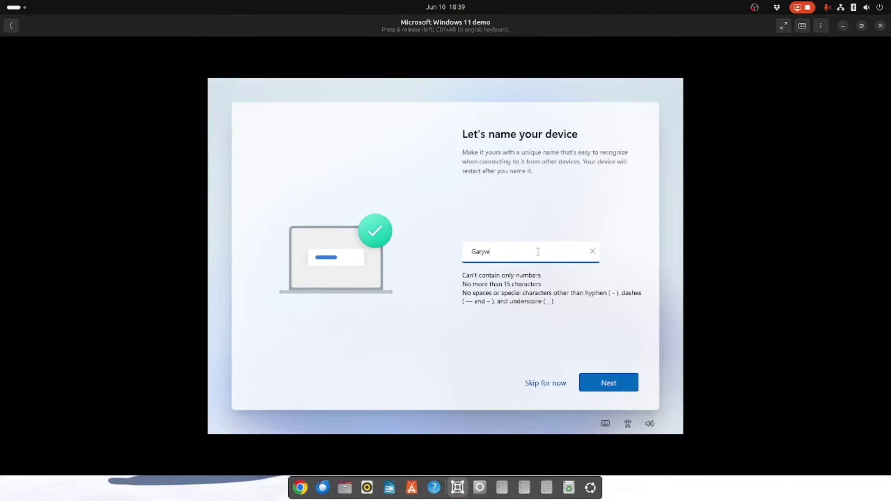
{"action": "type", "text": "ind"}
{"action": "type", "text": "ndows"}
{"action": "type", "text": "Demo"}
{"action": "left_click", "coordinate": [613, 386]}
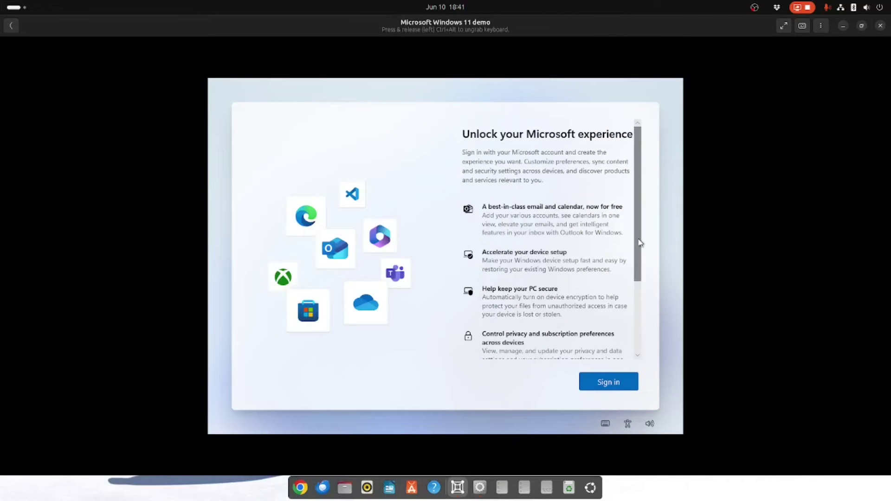
Step: Sign in with the Microsoft account e-mail and the emailed sign-in code
{"action": "scroll", "coordinate": [645, 334], "scroll_direction": "down", "scroll_amount": 3}
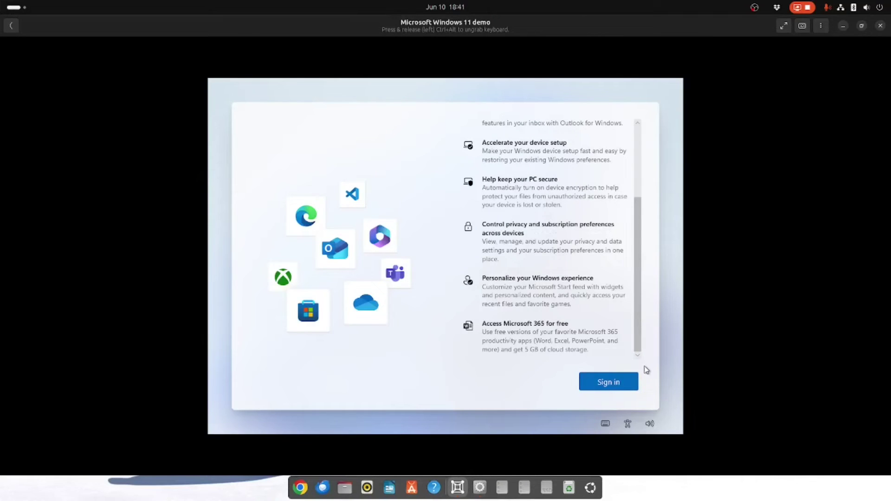
{"action": "left_click", "coordinate": [610, 384]}
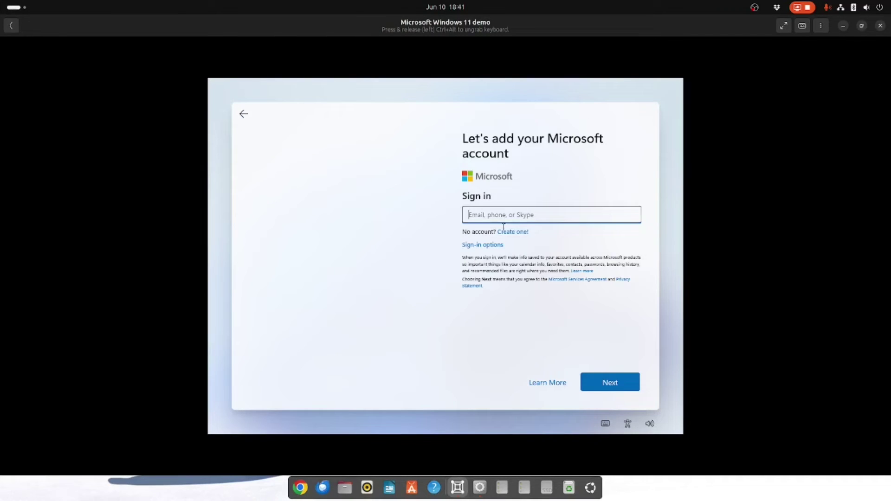
{"action": "left_click", "coordinate": [526, 213]}
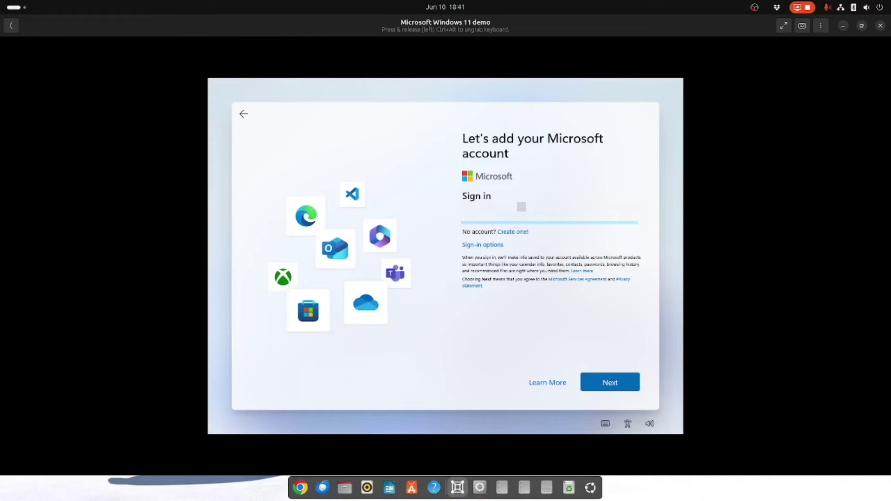
{"action": "left_click", "coordinate": [608, 382]}
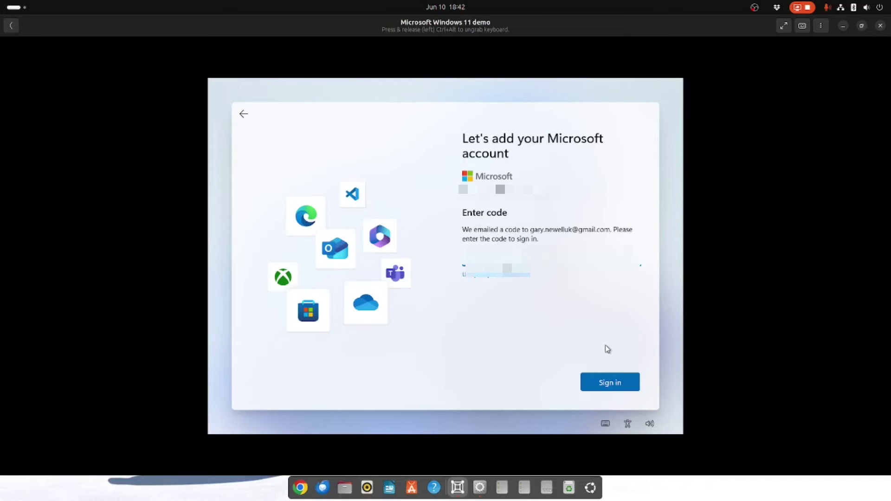
{"action": "left_click", "coordinate": [619, 388]}
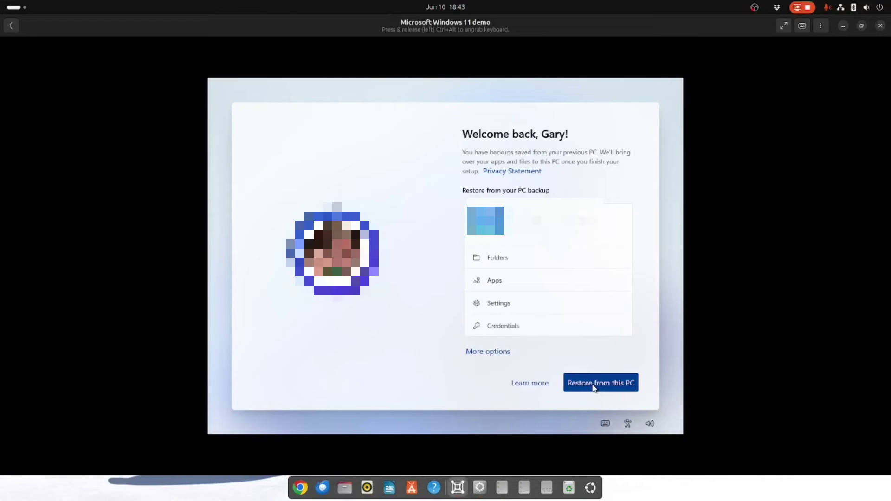
Step: Choose to restore from this PC, then create a four-digit PIN, entering it twice
{"action": "left_click", "coordinate": [593, 385]}
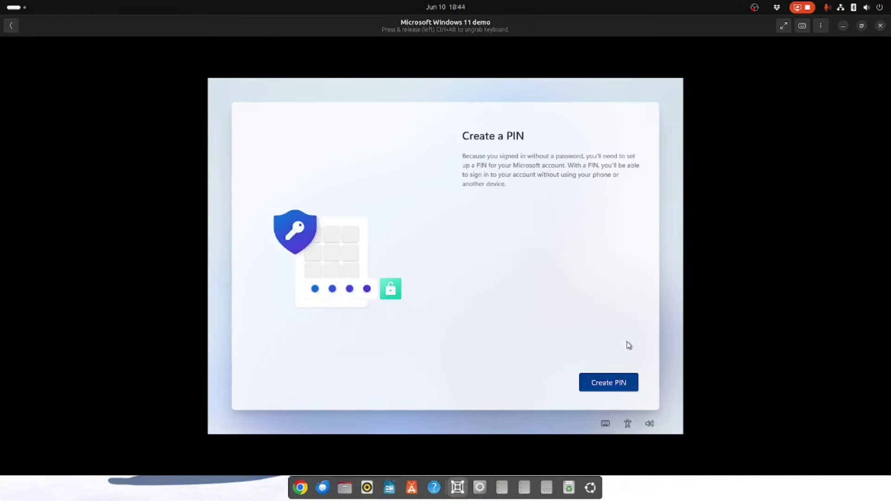
{"action": "left_click", "coordinate": [620, 386]}
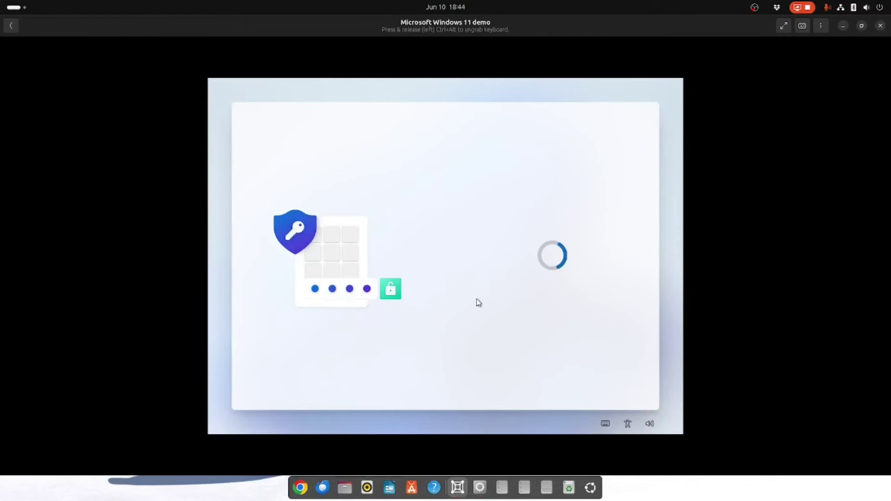
{"action": "type", "text": "1234"}
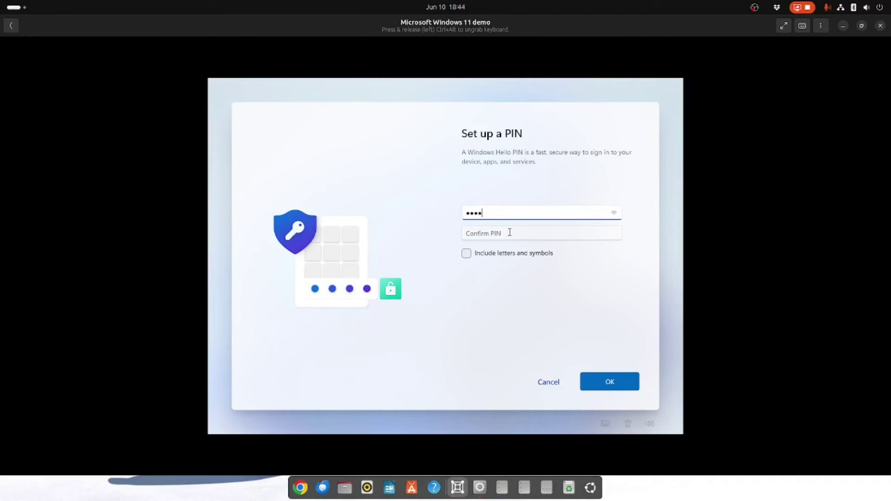
{"action": "left_click", "coordinate": [509, 233]}
{"action": "type", "text": "12"}
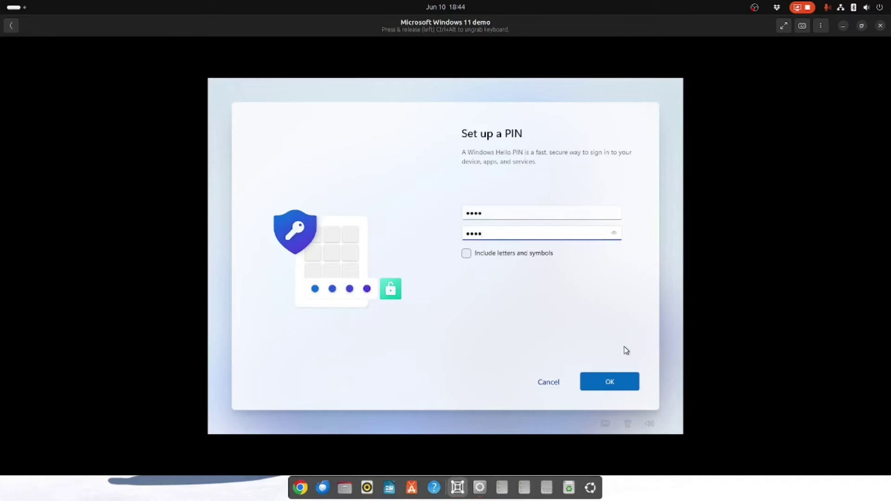
{"action": "left_click", "coordinate": [620, 385]}
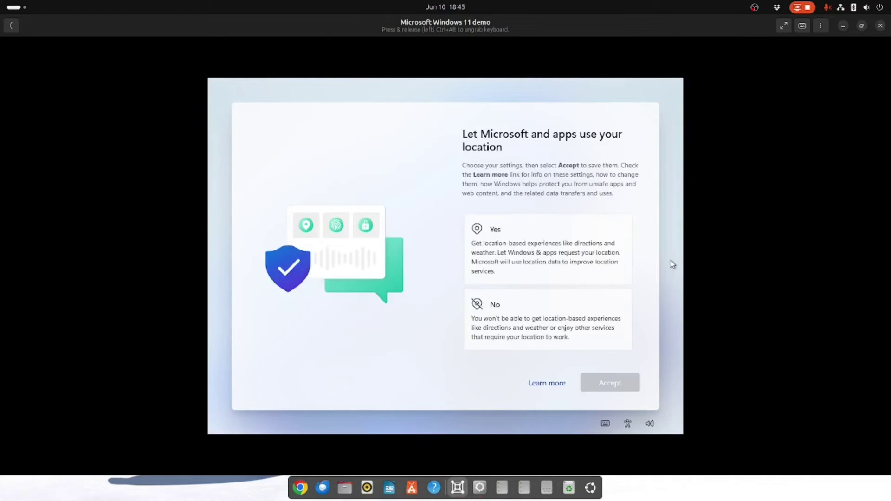
Step: Decline location access and turn off Find my device
{"action": "left_click", "coordinate": [541, 331]}
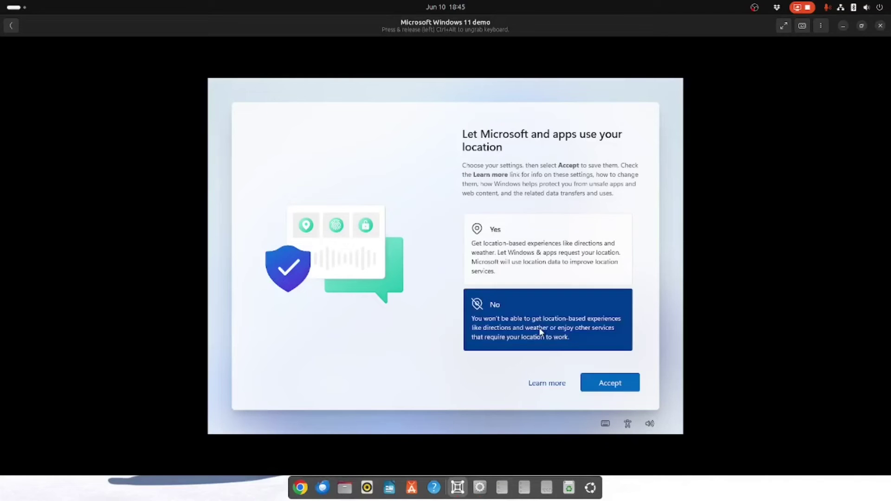
{"action": "left_click", "coordinate": [616, 384]}
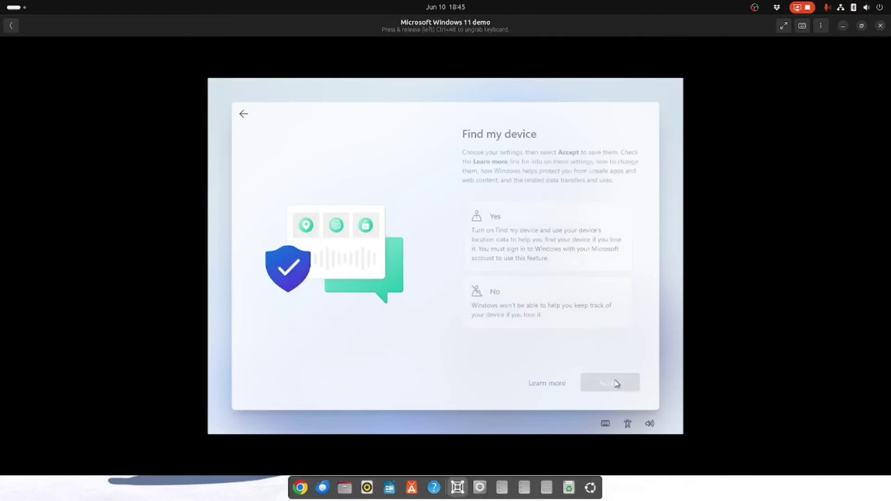
{"action": "left_click", "coordinate": [566, 314]}
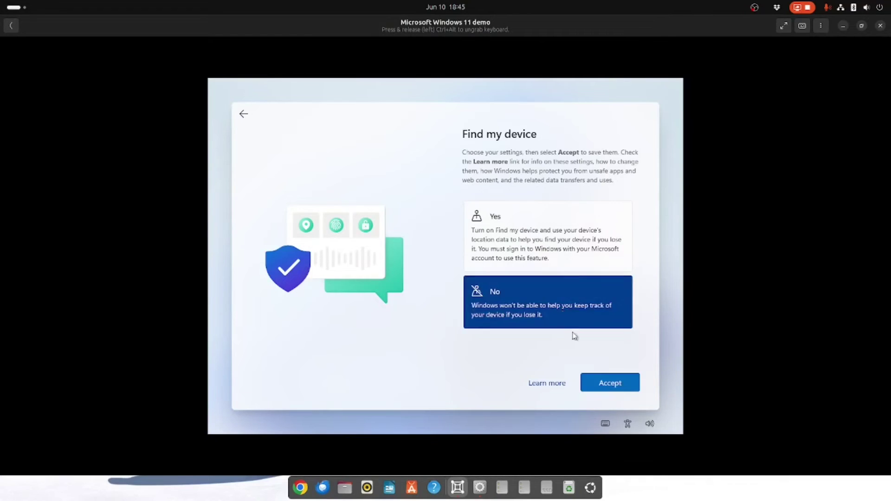
{"action": "left_click", "coordinate": [612, 386]}
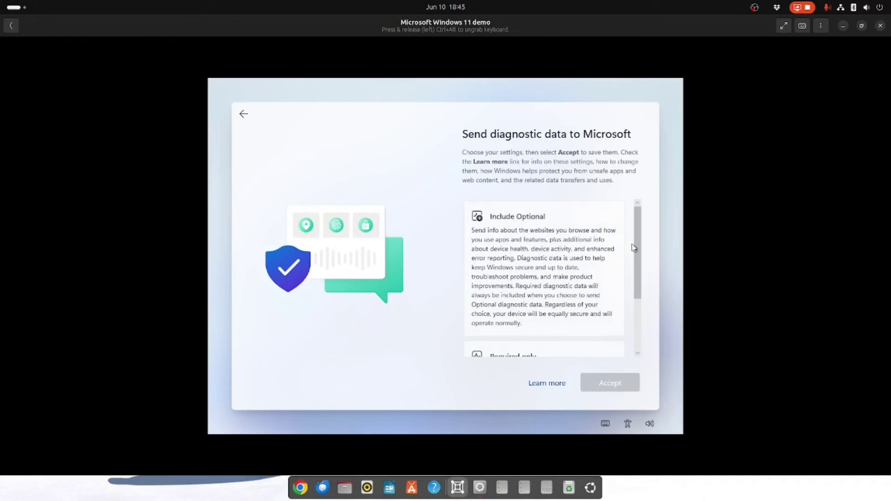
Step: Send required diagnostic data only; decline inking, tailored experiences and the advertising ID
{"action": "left_click_drag", "start_coordinate": [638, 233], "coordinate": [640, 324]}
{"action": "left_click", "coordinate": [594, 314]}
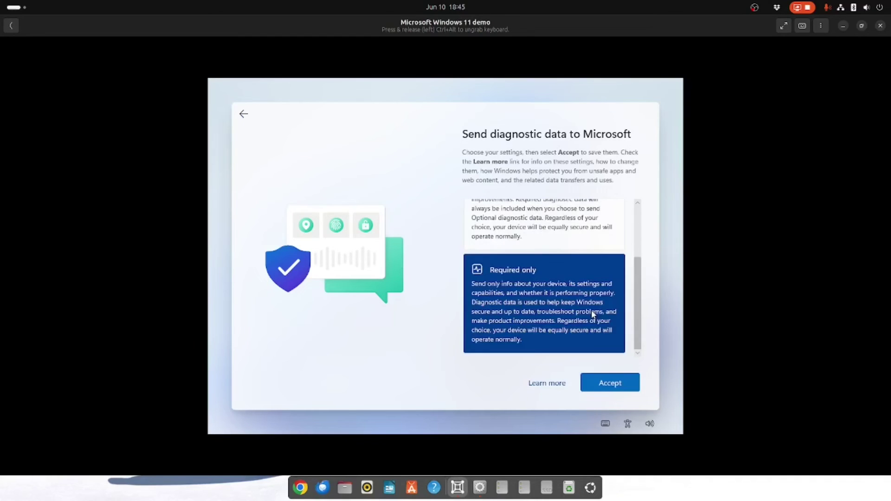
{"action": "left_click", "coordinate": [612, 383]}
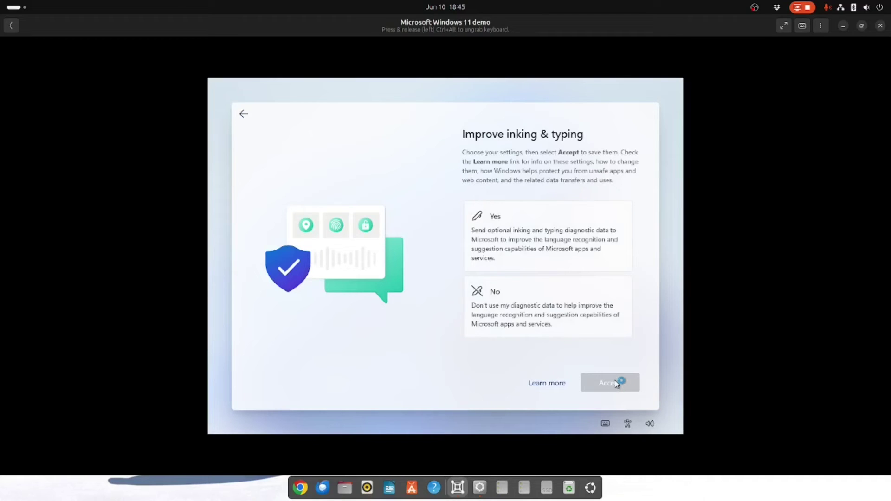
{"action": "left_click", "coordinate": [531, 301]}
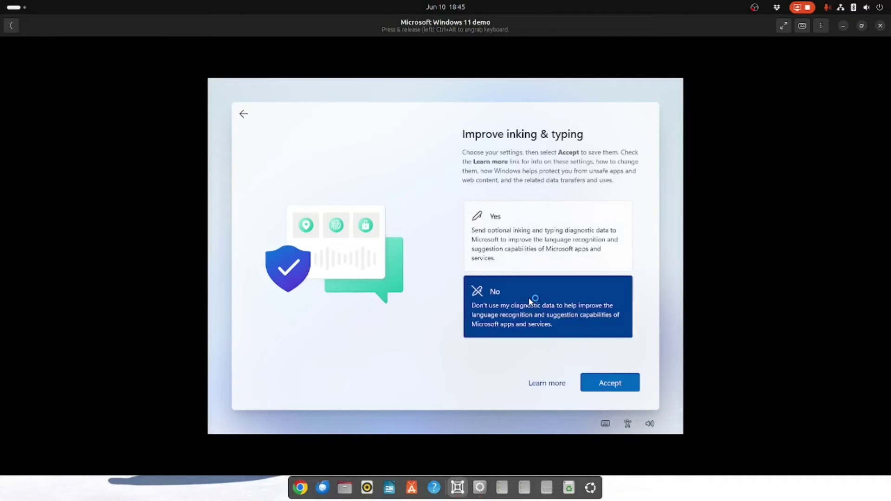
{"action": "left_click", "coordinate": [613, 383]}
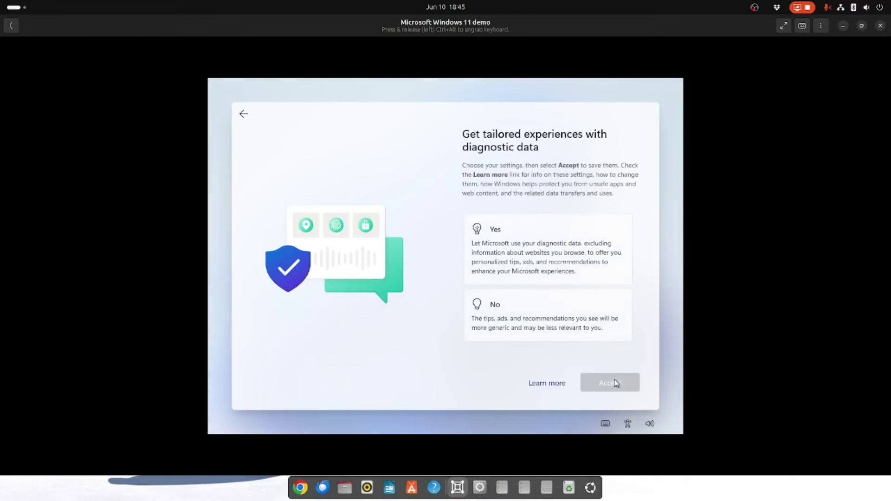
{"action": "left_click", "coordinate": [563, 310]}
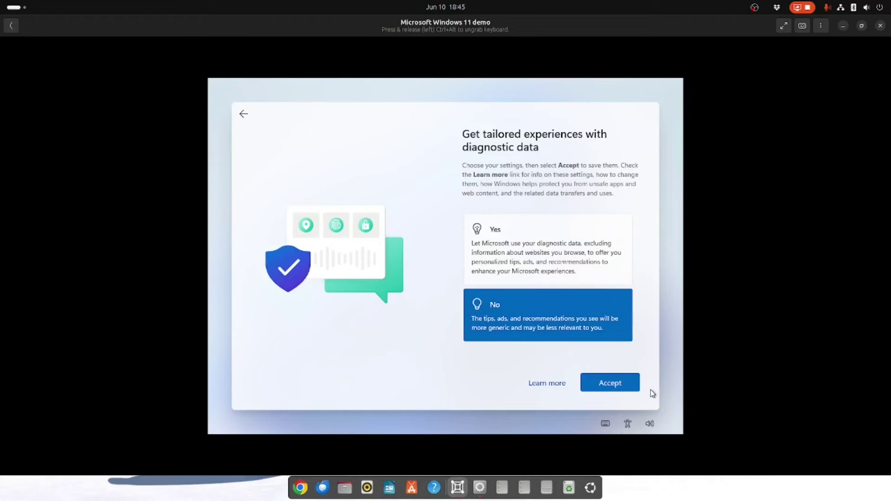
{"action": "left_click", "coordinate": [625, 382]}
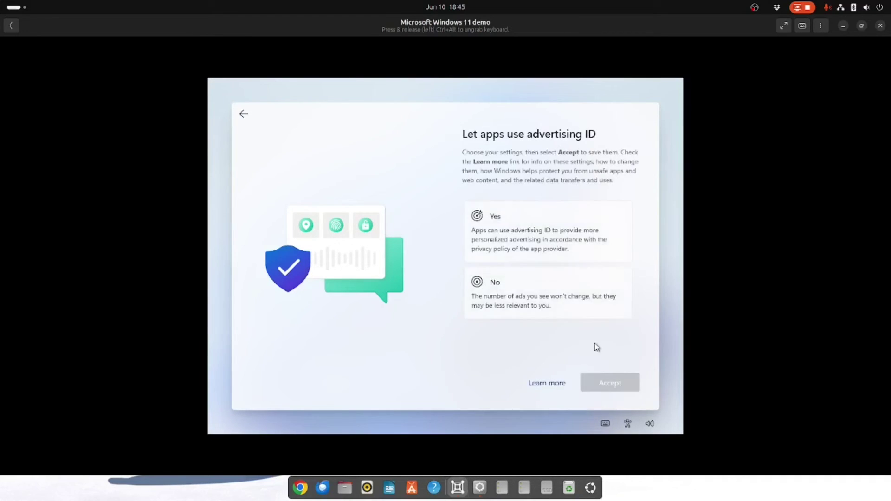
{"action": "left_click", "coordinate": [554, 302]}
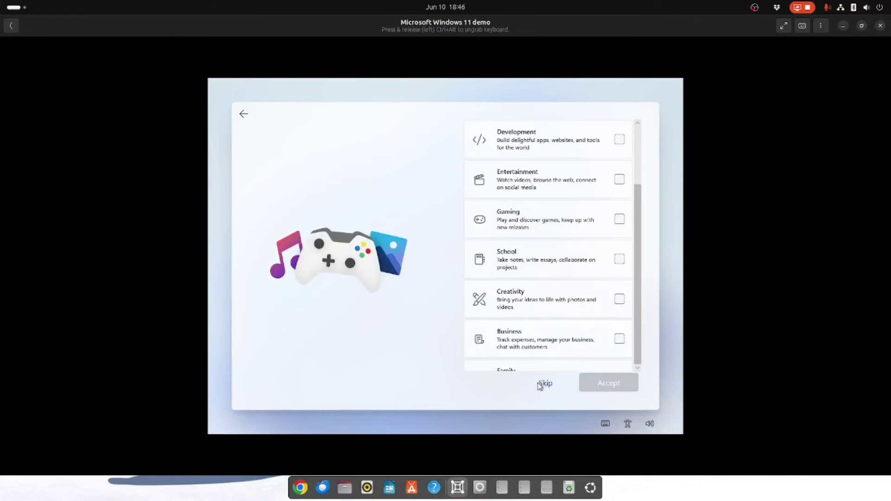
Step: Skip the device-usage customization and phone-linking pages
{"action": "left_click", "coordinate": [546, 384]}
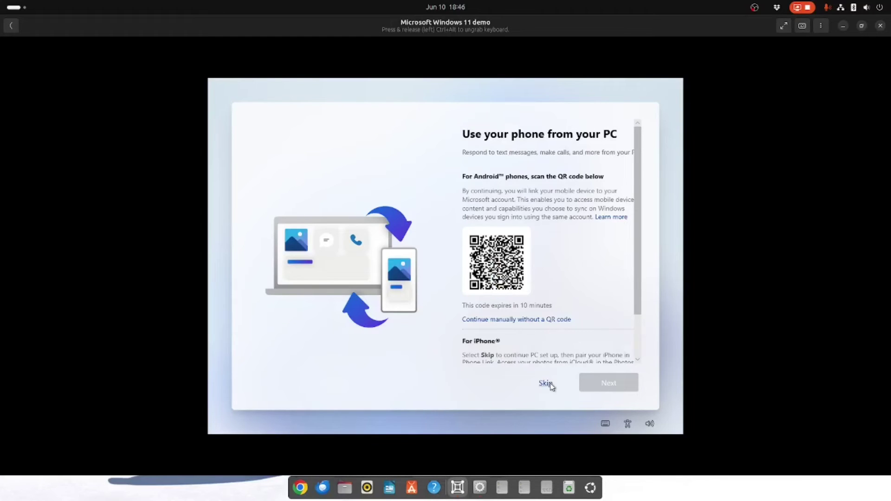
{"action": "left_click", "coordinate": [550, 387]}
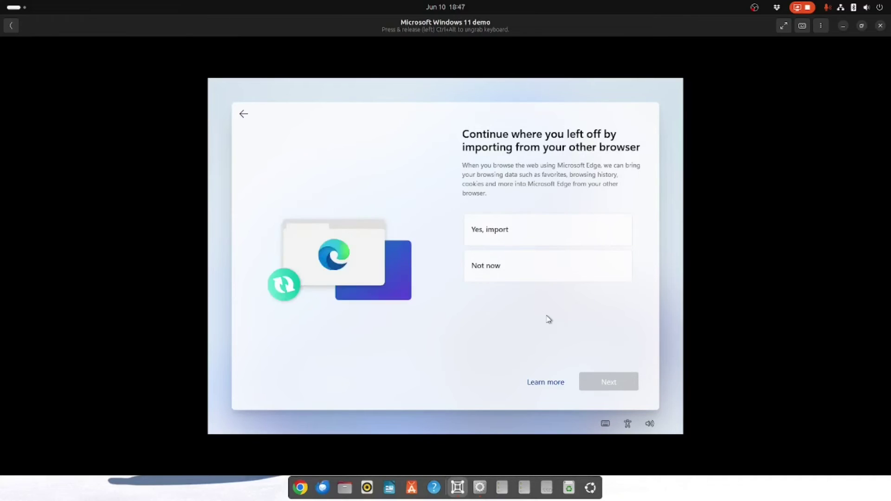
Step: Decline browser import, both Microsoft 365 offers and PC Game Pass, passing the PowerPoint page
{"action": "left_click", "coordinate": [514, 271]}
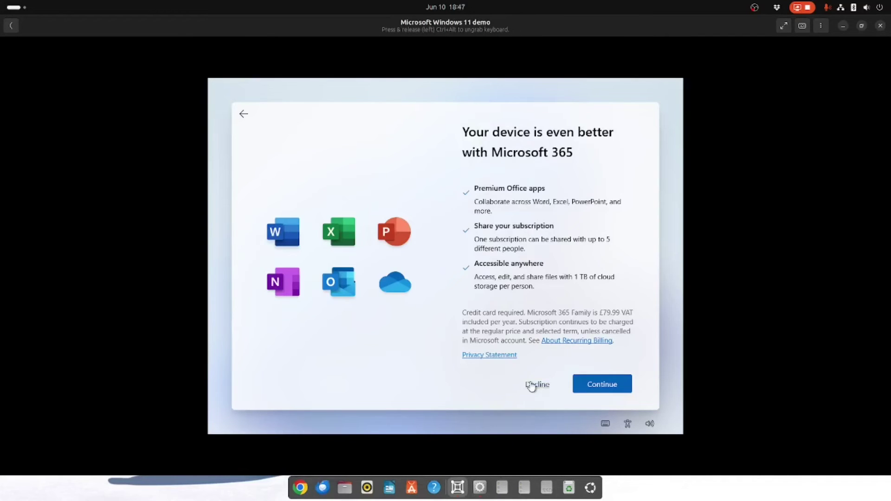
{"action": "left_click", "coordinate": [531, 385]}
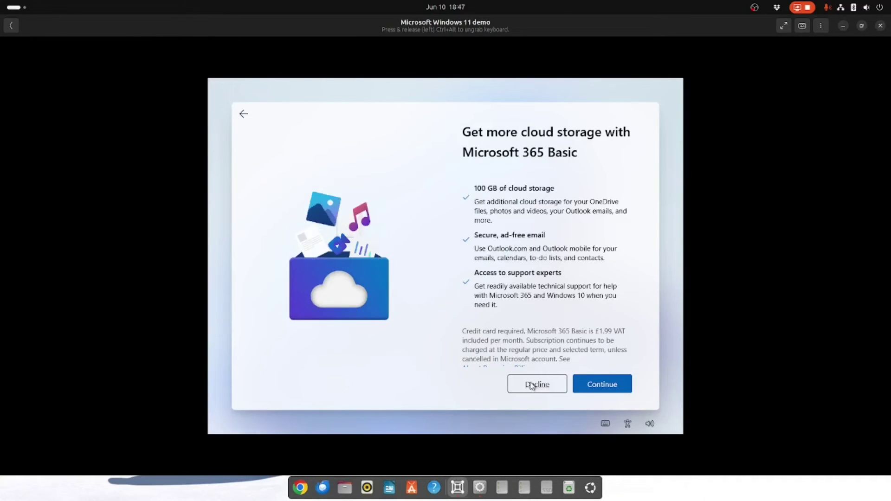
{"action": "left_click", "coordinate": [531, 385]}
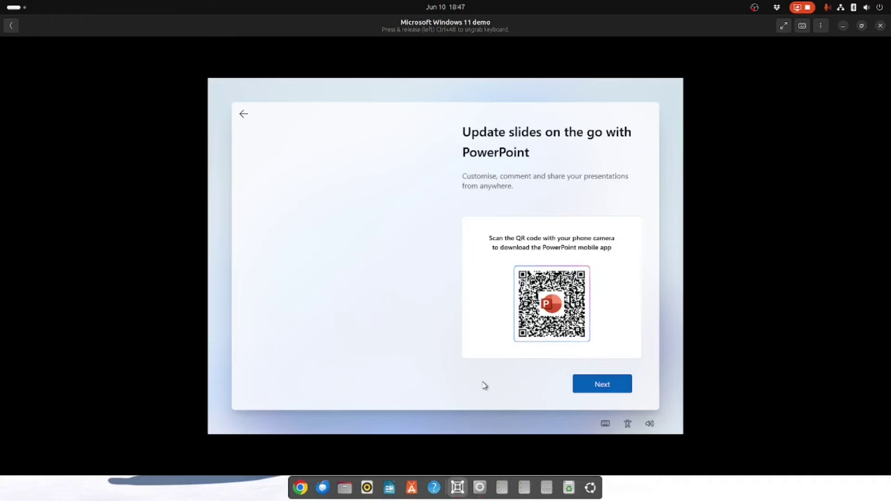
{"action": "left_click", "coordinate": [584, 386]}
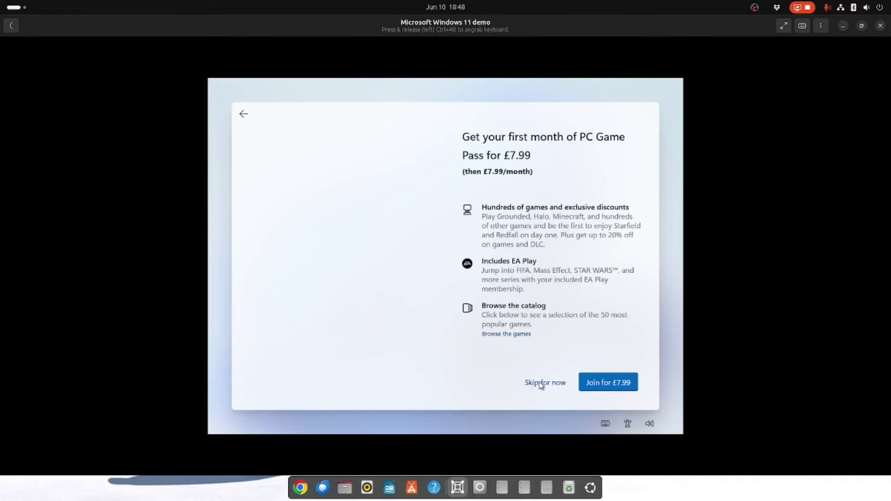
{"action": "left_click", "coordinate": [541, 383]}
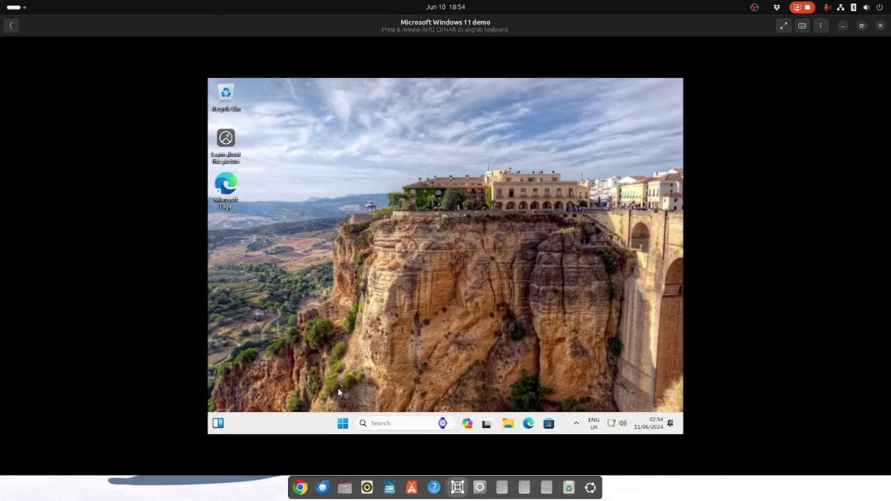
Step: Show the finished Windows 11 desktop full screen once setup completes
{"action": "left_click", "coordinate": [783, 26]}
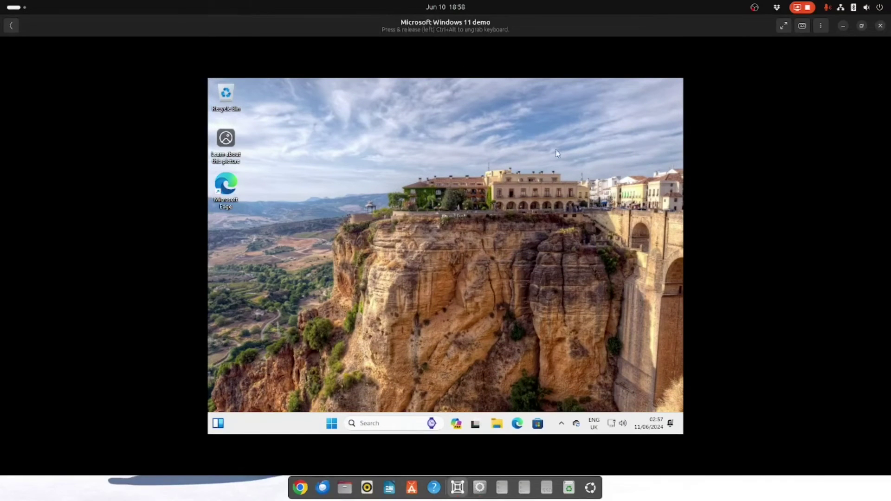
Step: Pick 1920 × 1080 in Windows Display settings, keep it, close Settings, and go full screen
{"action": "right_click", "coordinate": [440, 198]}
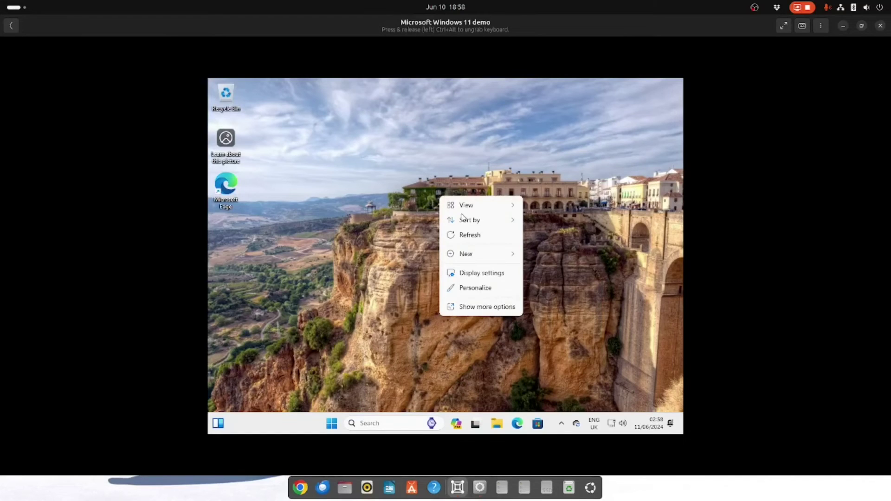
{"action": "left_click", "coordinate": [471, 275]}
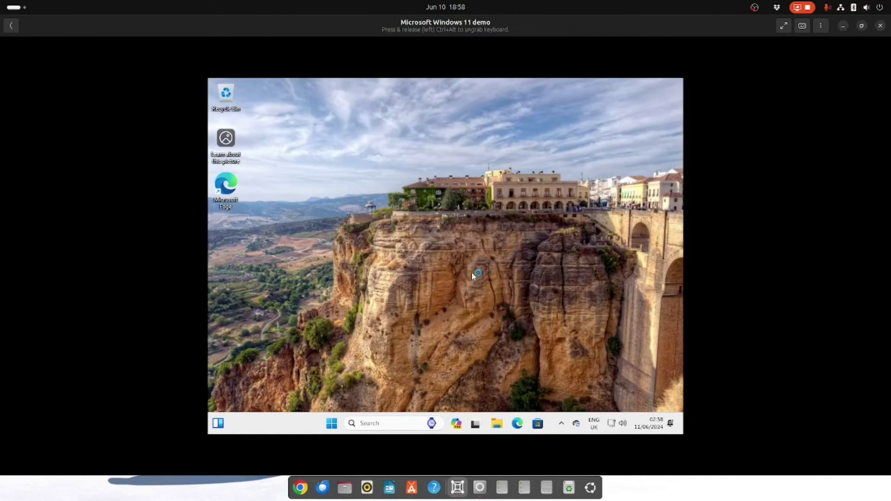
{"action": "left_click", "coordinate": [570, 327]}
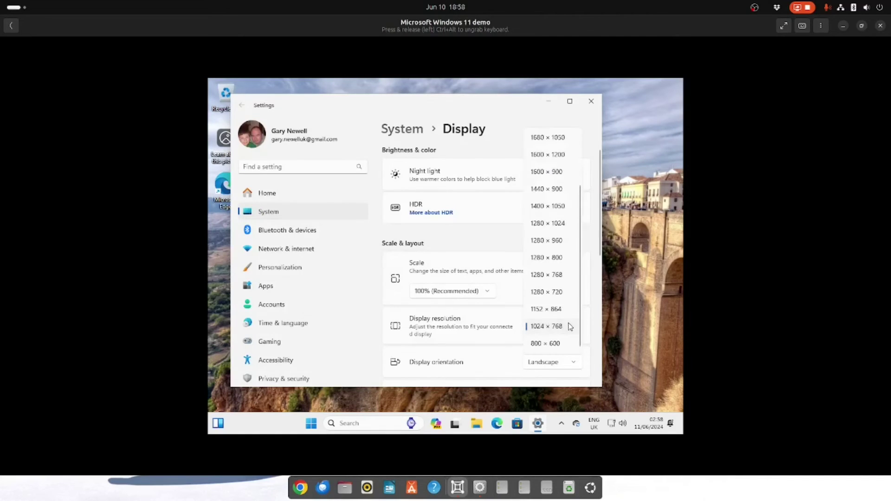
{"action": "left_click_drag", "start_coordinate": [583, 275], "coordinate": [586, 224]}
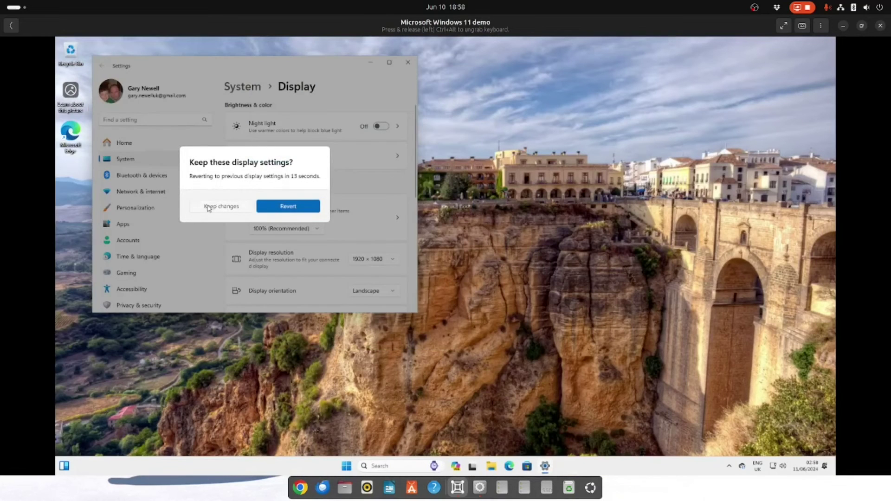
{"action": "left_click", "coordinate": [209, 207]}
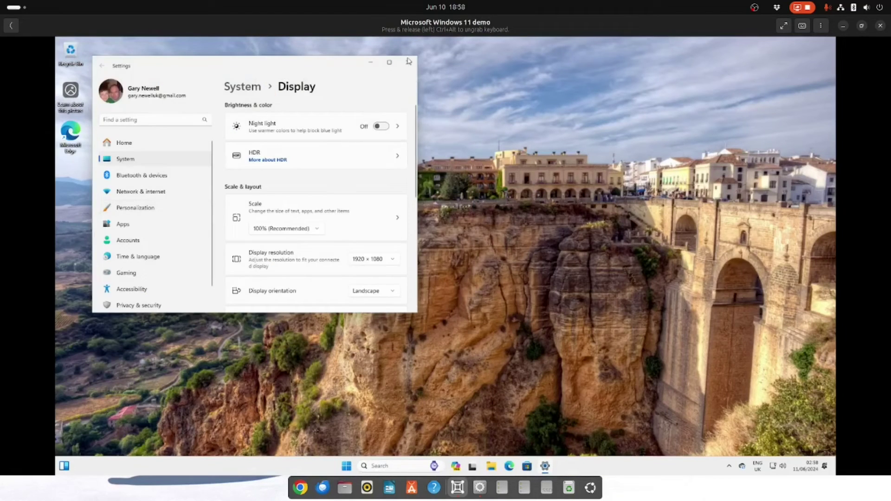
{"action": "left_click", "coordinate": [409, 61]}
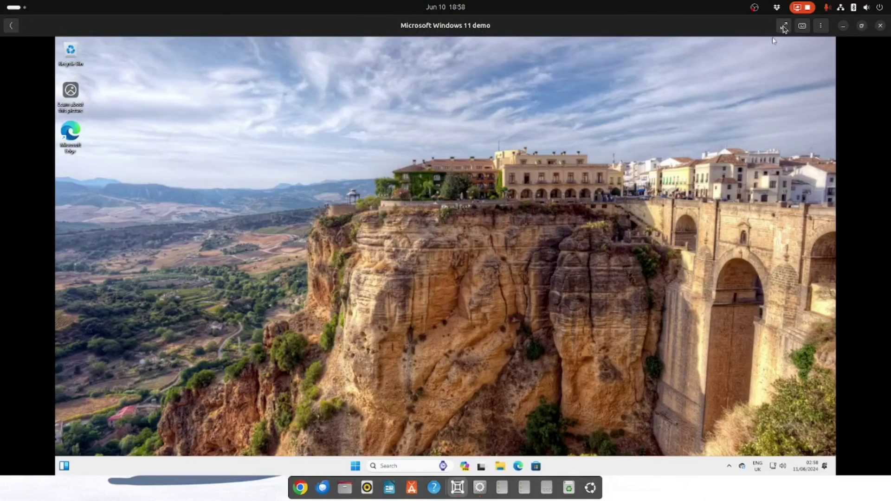
{"action": "left_click", "coordinate": [784, 26]}
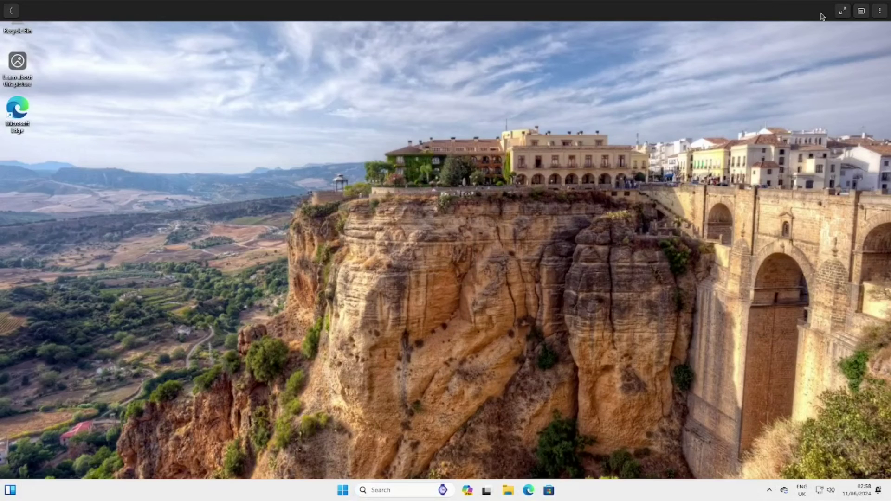
Step: Exit full screen, check the resolution list in Display settings, then close Settings
{"action": "left_click", "coordinate": [842, 11]}
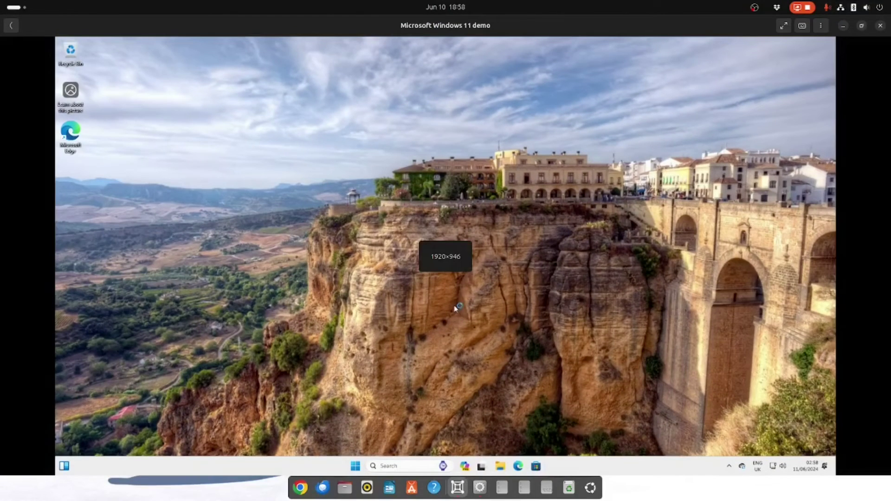
{"action": "right_click", "coordinate": [406, 194]}
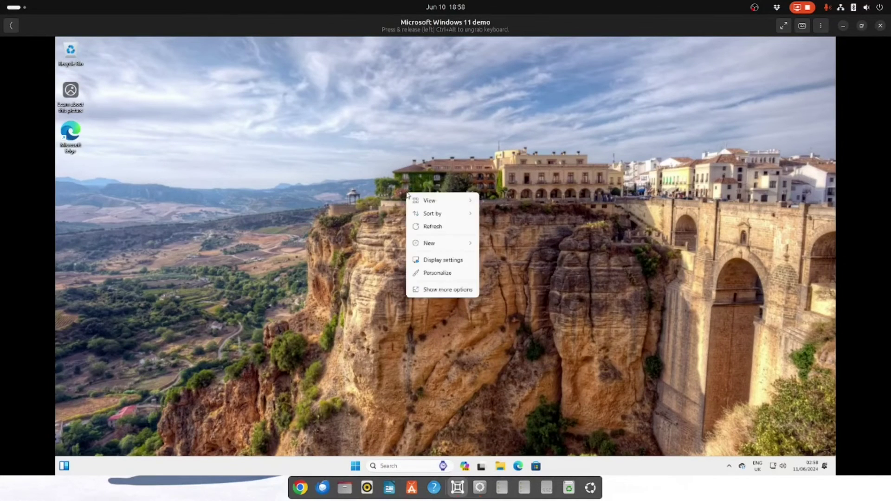
{"action": "left_click", "coordinate": [445, 266]}
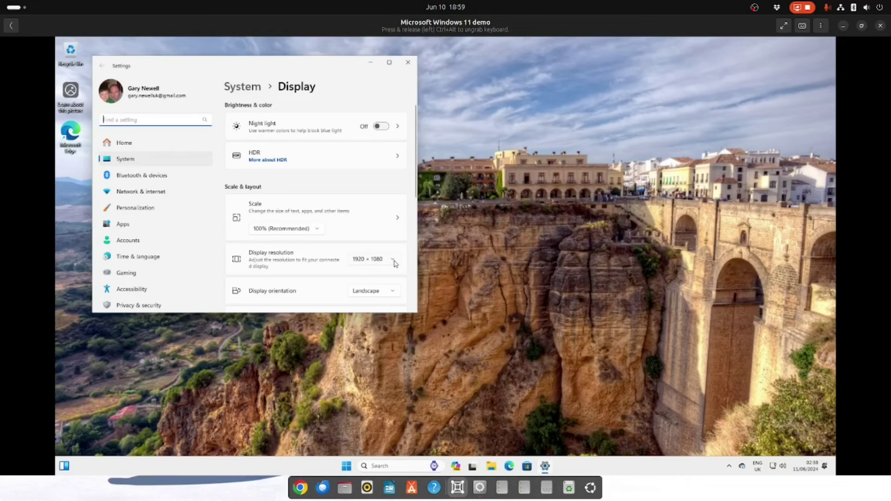
{"action": "left_click", "coordinate": [394, 261]}
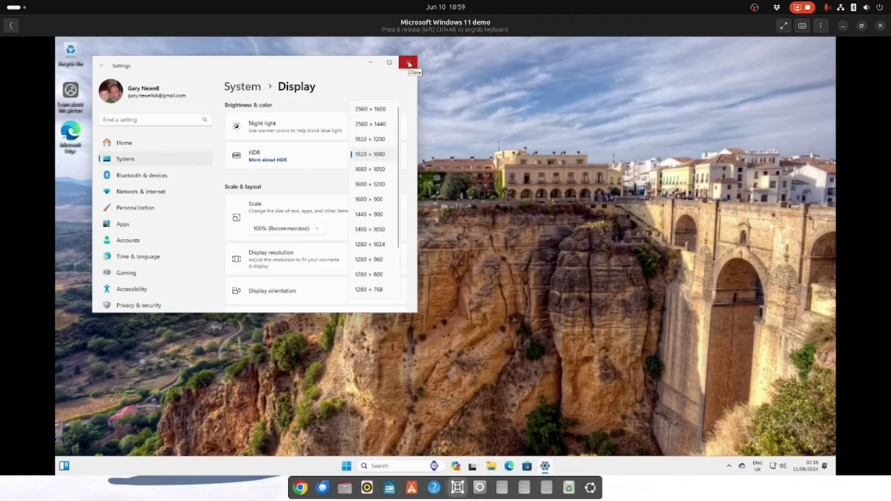
{"action": "key", "text": "alt+F4"}
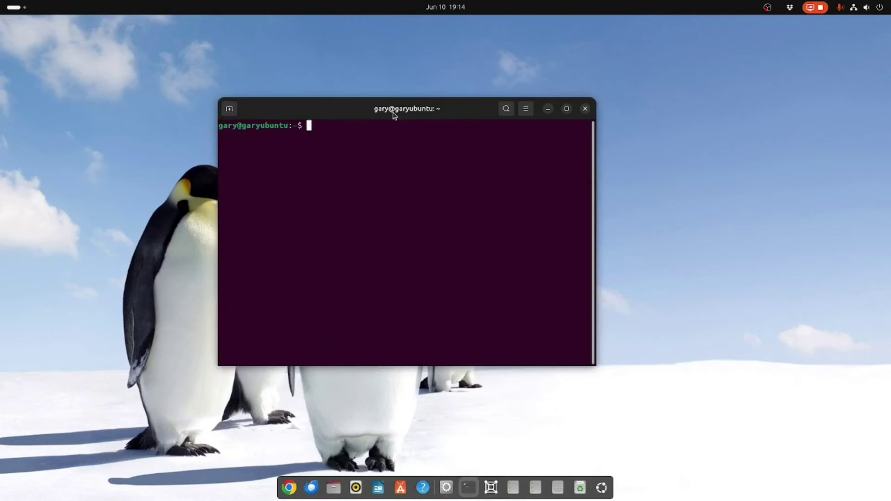
Step: Search for and install the spice-client-gtk package with apt on the host
{"action": "type", "text": "sudo apt search spice-client-"}
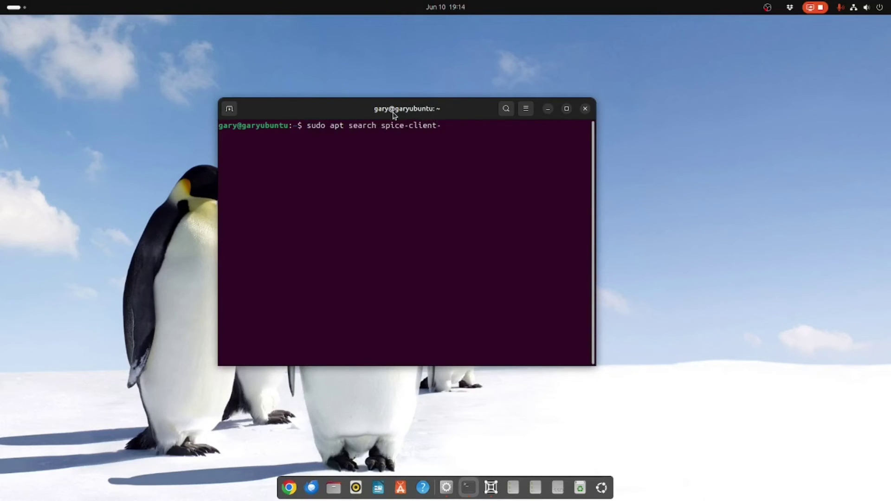
{"action": "type", "text": "gtk"}
{"action": "key", "text": "Return"}
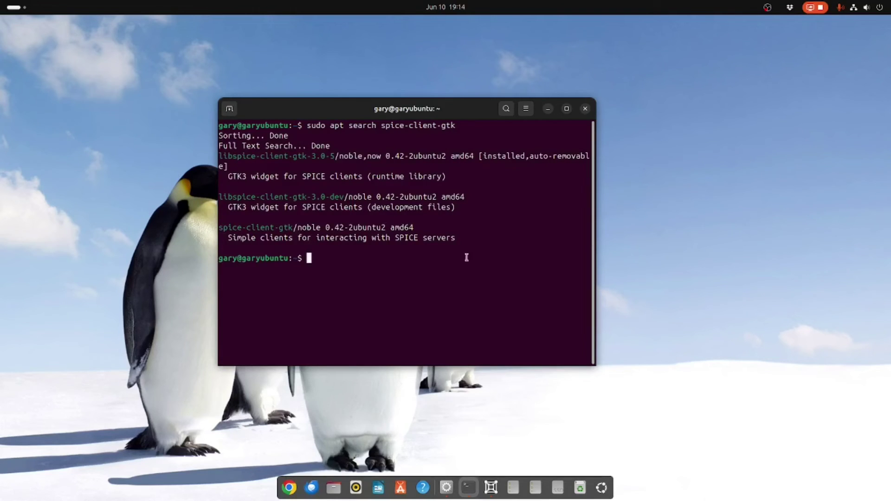
{"action": "type", "text": "sudo apt install spice-client-gtk"}
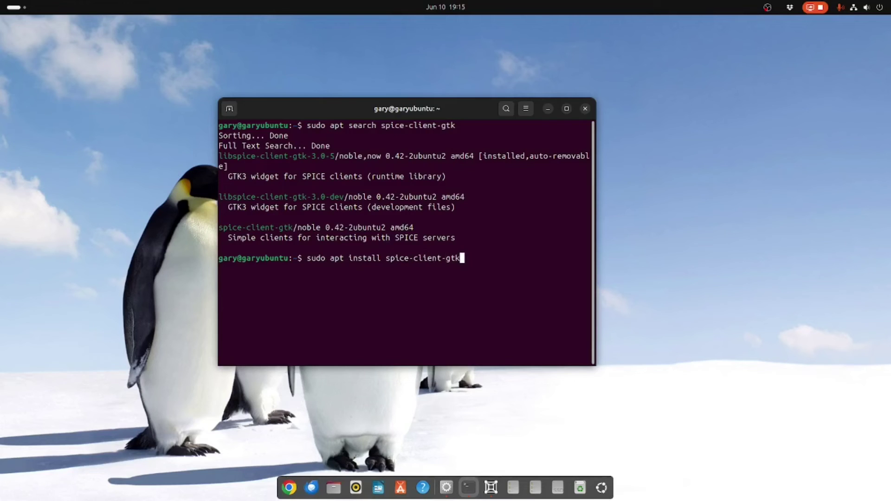
{"action": "key", "text": "Return"}
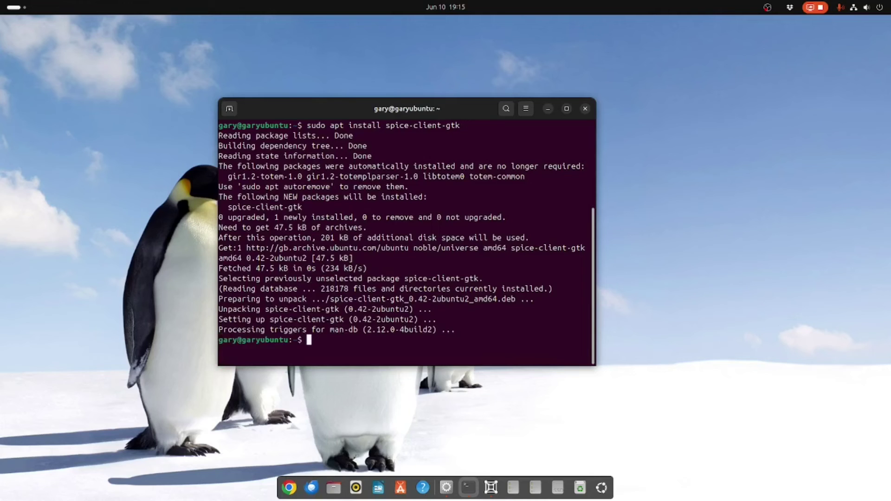
Step: Search for spice-vdagent and run sudo apt install spice-vdagent
{"action": "type", "text": "sudo apt search s"}
{"action": "type", "text": "pice-vd"}
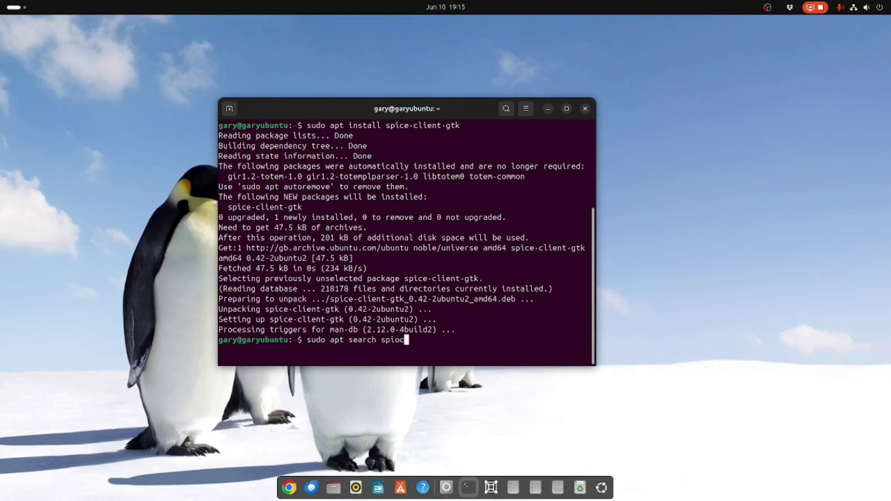
{"action": "type", "text": "agent"}
{"action": "key", "text": "Return"}
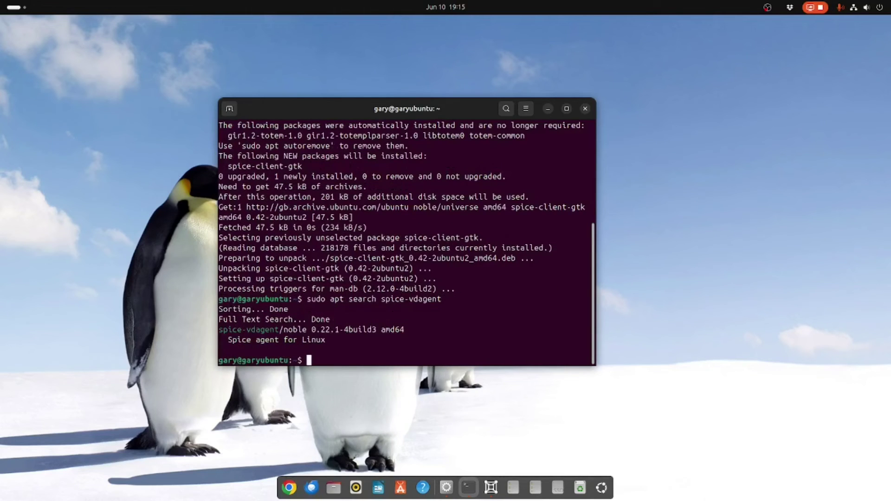
{"action": "type", "text": "sudo apt insa"}
{"action": "key", "text": "BackSpace"}
{"action": "type", "text": "tall spice-"}
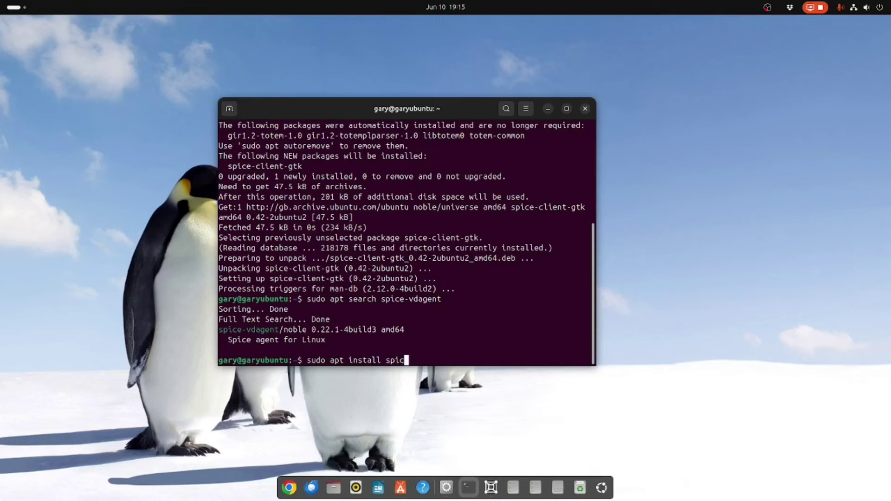
{"action": "type", "text": "vdagent"}
{"action": "key", "text": "Return"}
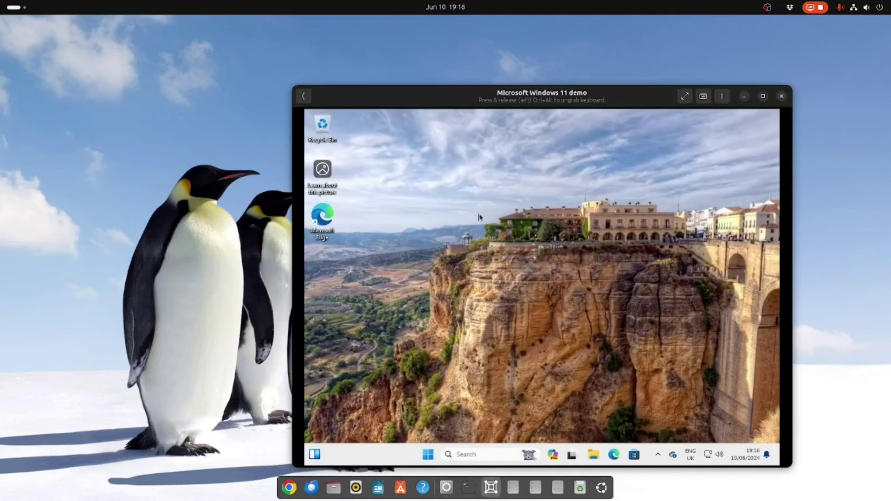
Step: Choose 1920 × 1080 in Windows Display settings and keep the change
{"action": "right_click", "coordinate": [505, 224]}
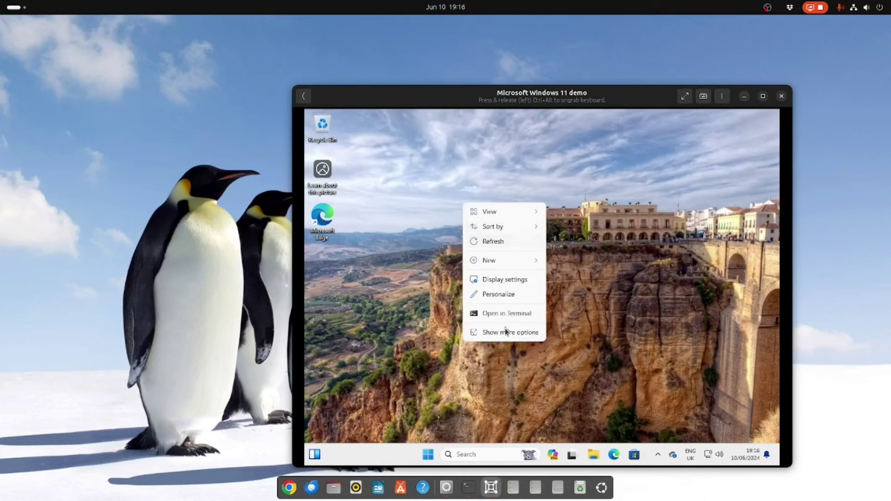
{"action": "left_click", "coordinate": [502, 280]}
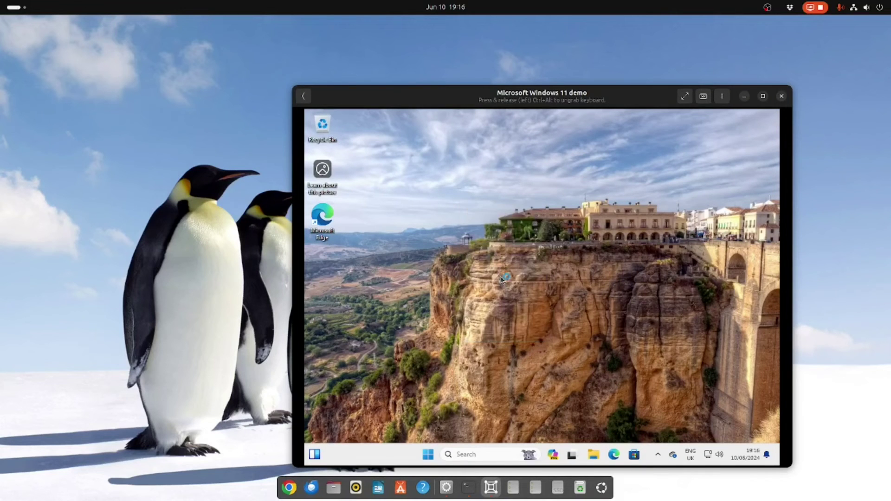
{"action": "left_click", "coordinate": [669, 208]}
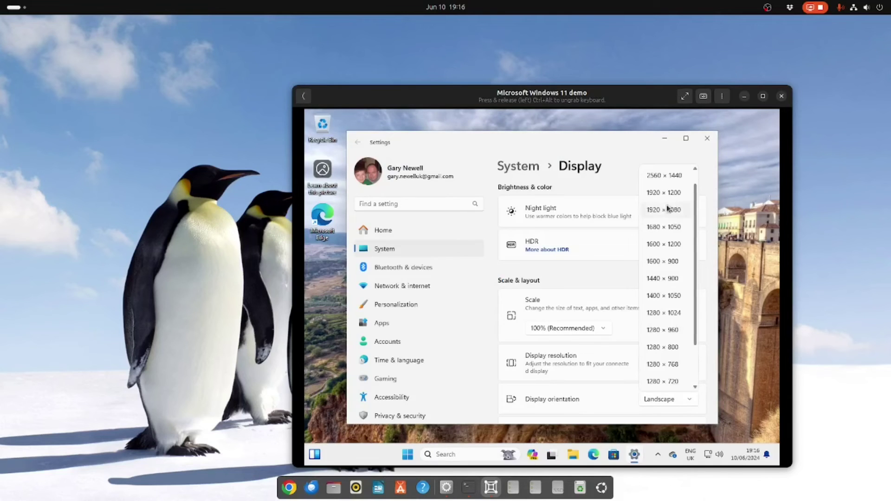
{"action": "left_click", "coordinate": [667, 210]}
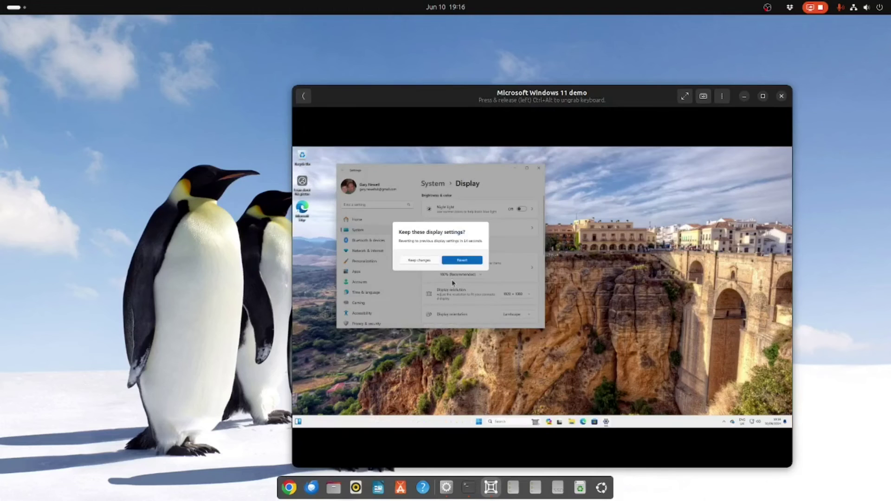
{"action": "left_click", "coordinate": [423, 260]}
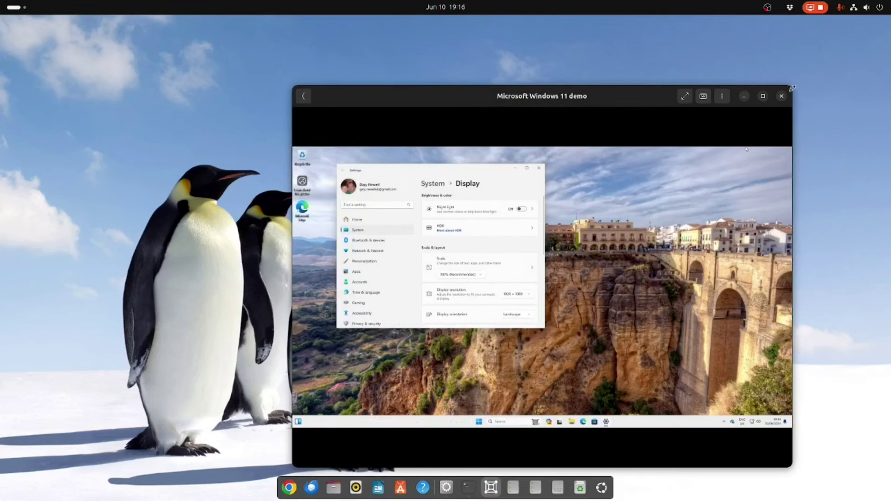
Step: Close Windows Settings and toggle the Boxes VM from full screen back to a window
{"action": "left_click", "coordinate": [685, 96]}
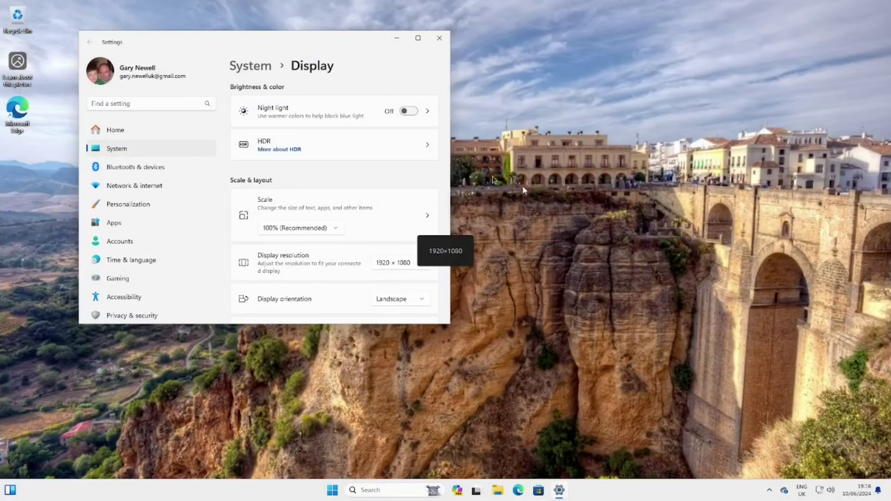
{"action": "left_click", "coordinate": [443, 40]}
{"action": "mouse_move", "coordinate": [538, 4]}
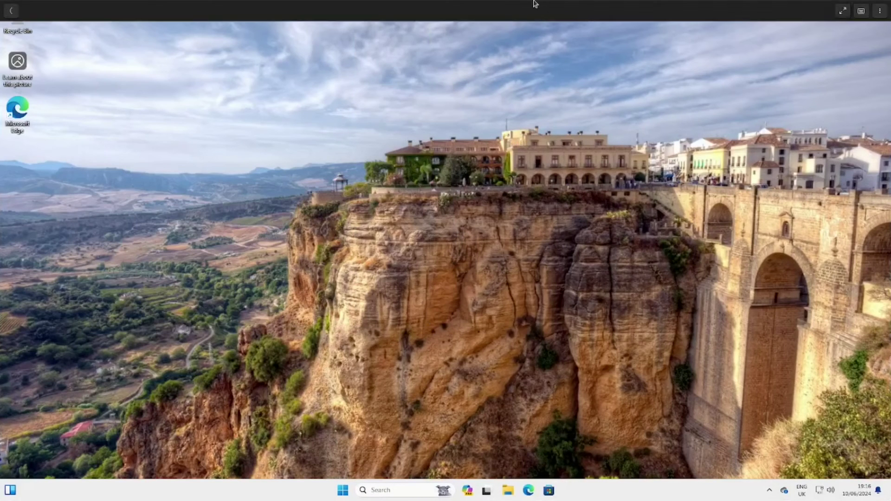
{"action": "left_click", "coordinate": [843, 10]}
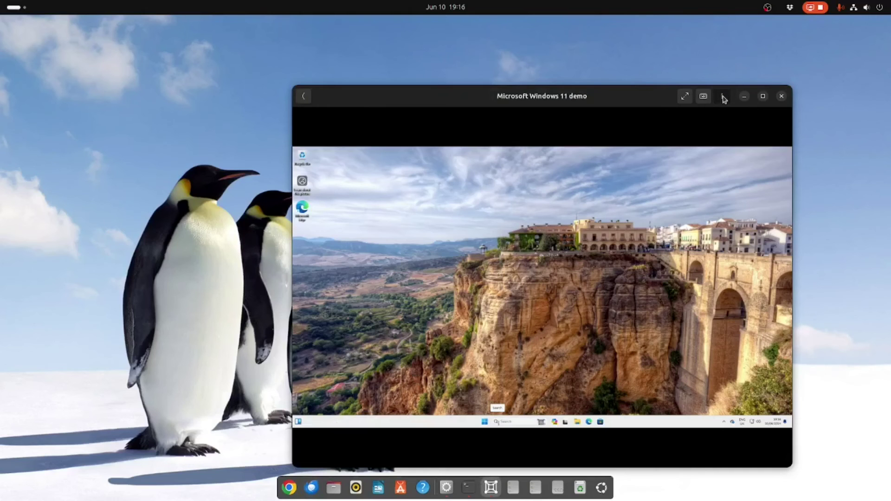
{"action": "left_click", "coordinate": [721, 96]}
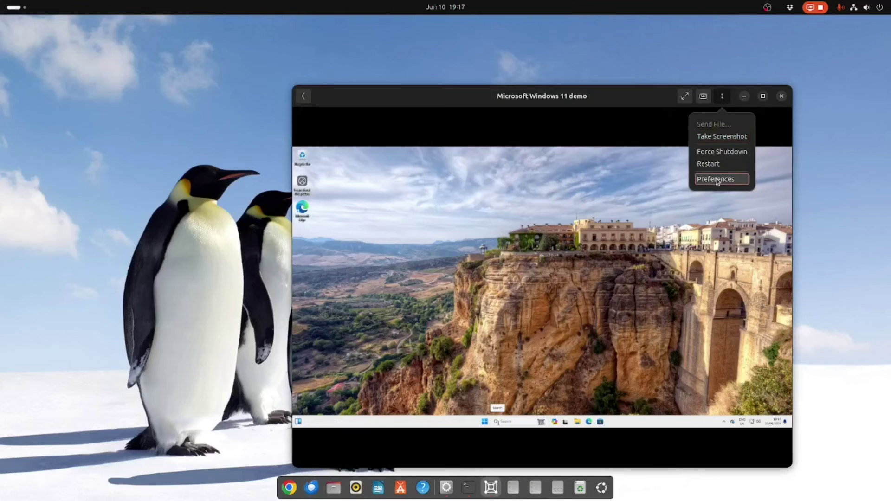
{"action": "key", "text": "Return"}
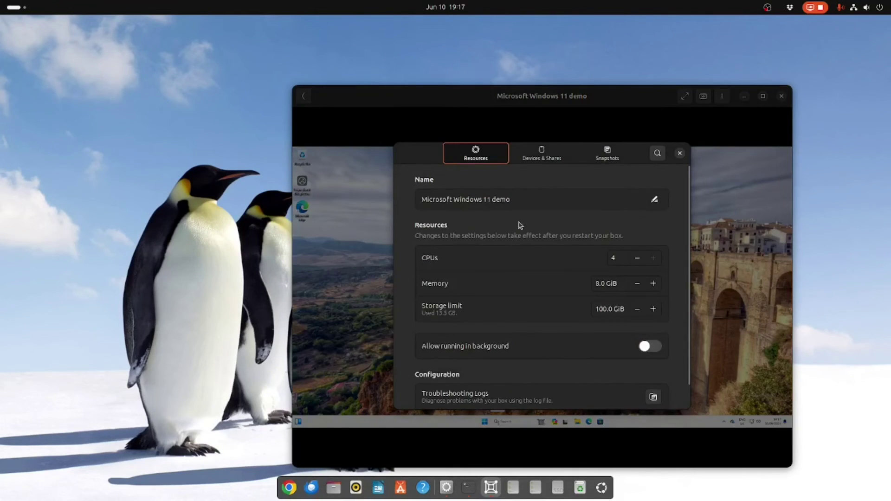
{"action": "left_click_drag", "start_coordinate": [690, 215], "coordinate": [685, 166]}
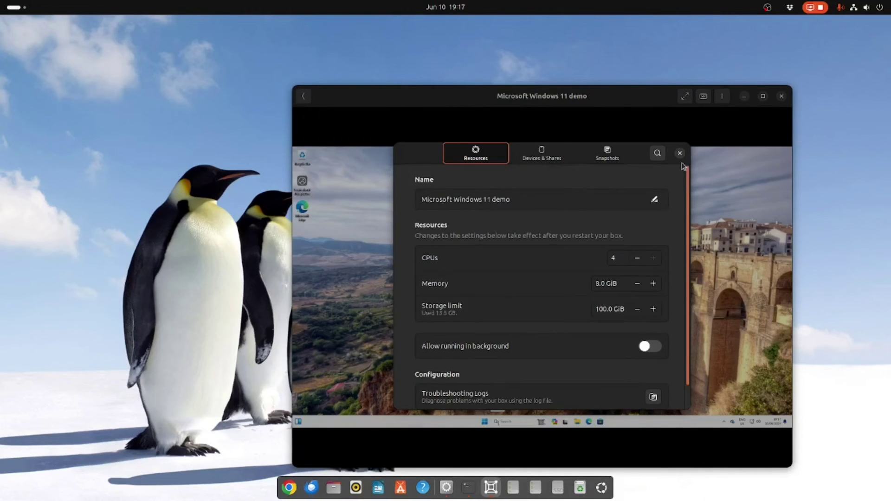
{"action": "left_click", "coordinate": [539, 158]}
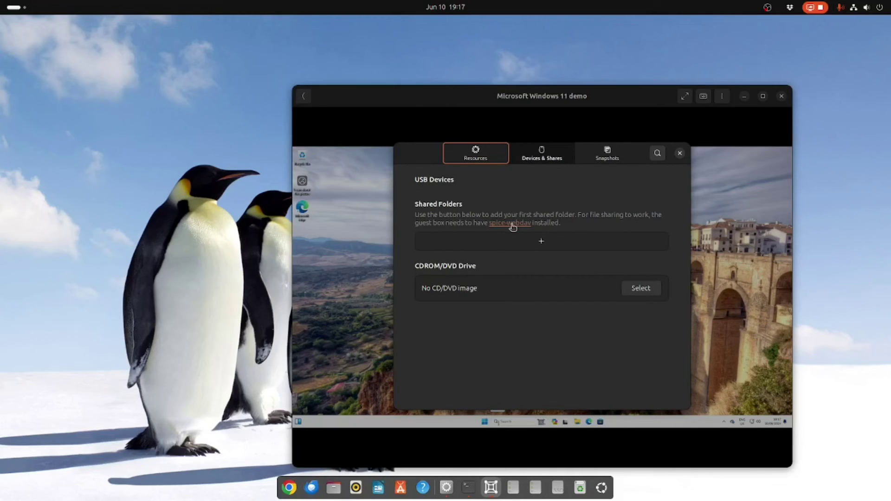
{"action": "left_click", "coordinate": [680, 153]}
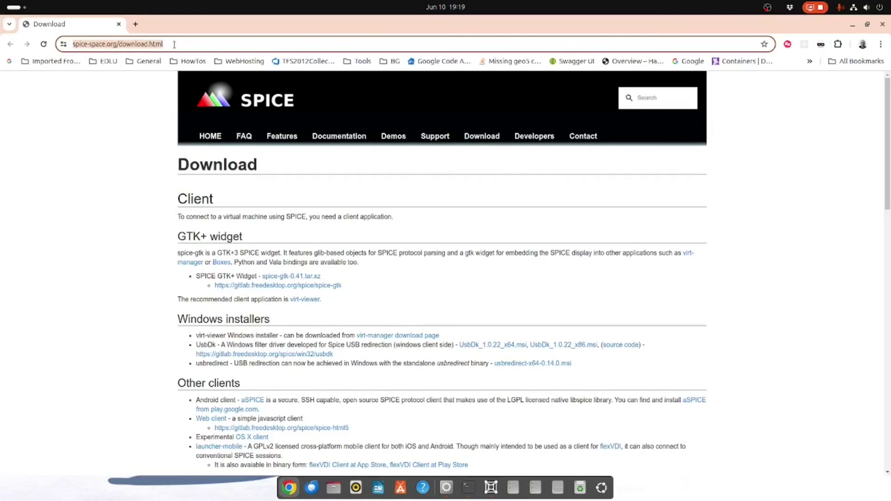
Step: In Edge, load spice-space.org/download.html
{"action": "key", "text": "alt+Tab"}
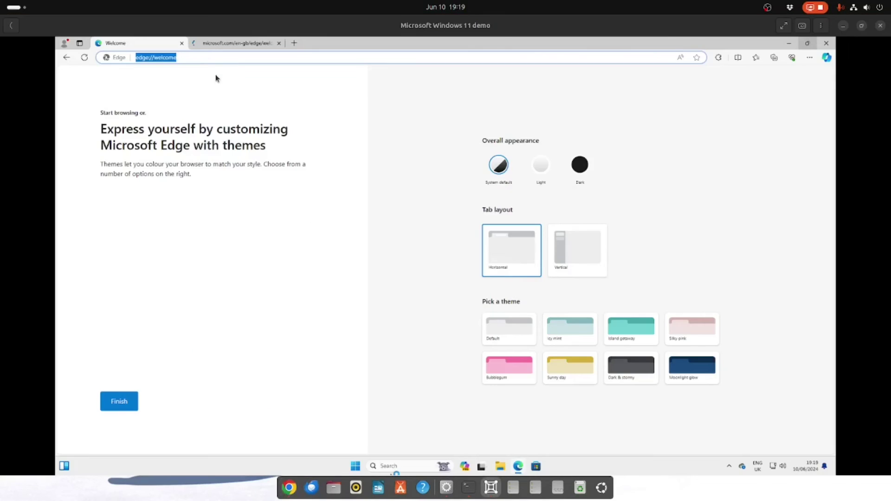
{"action": "type", "text": "s"}
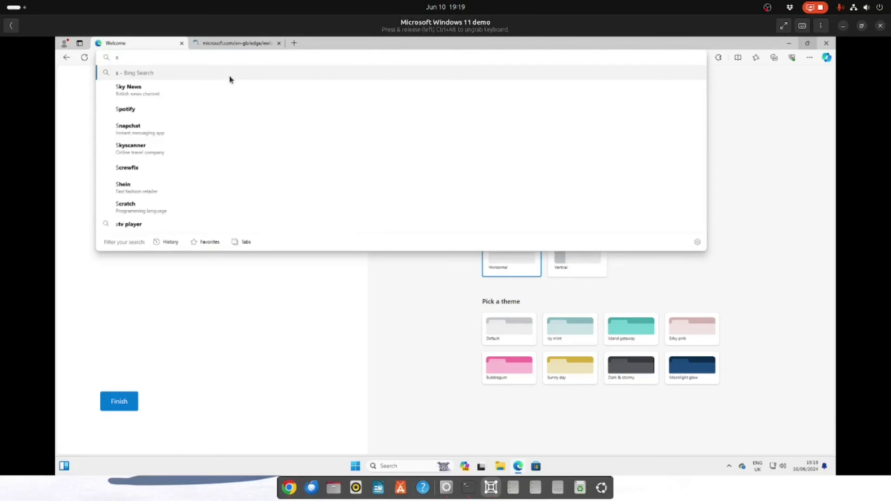
{"action": "type", "text": "pc"}
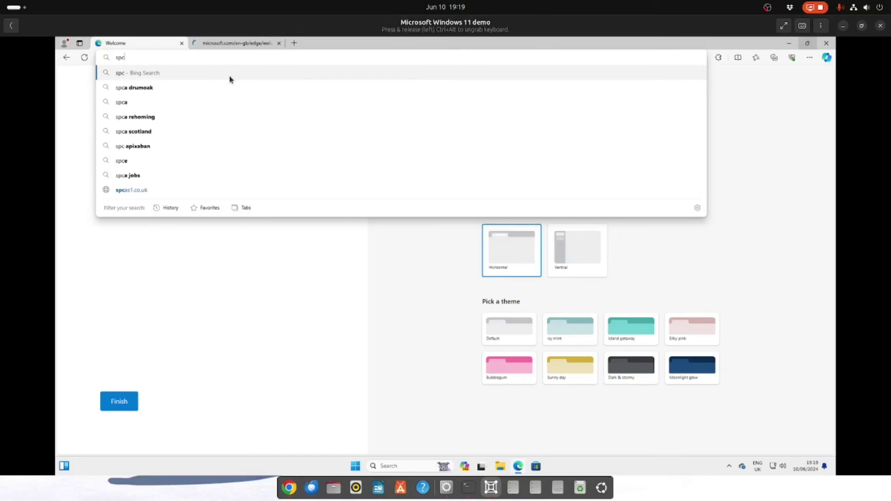
{"action": "key", "text": "BackSpace"}
{"action": "type", "text": "ice"}
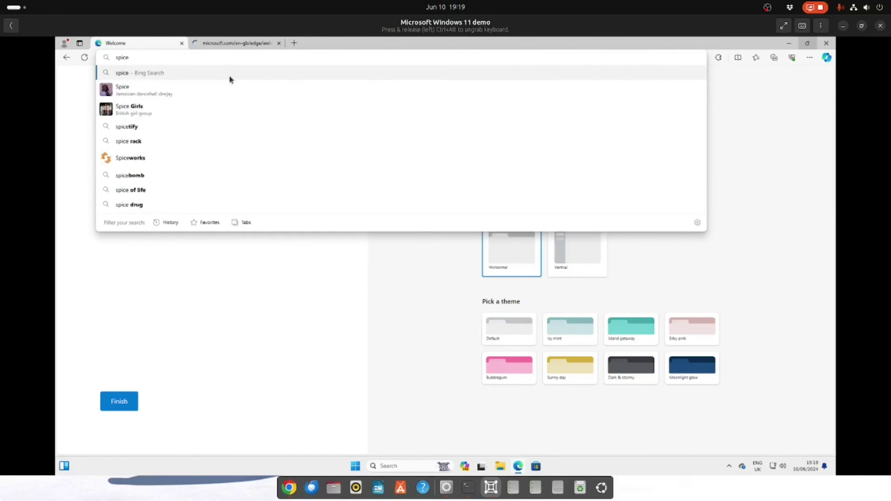
{"action": "type", "text": "-space.o"}
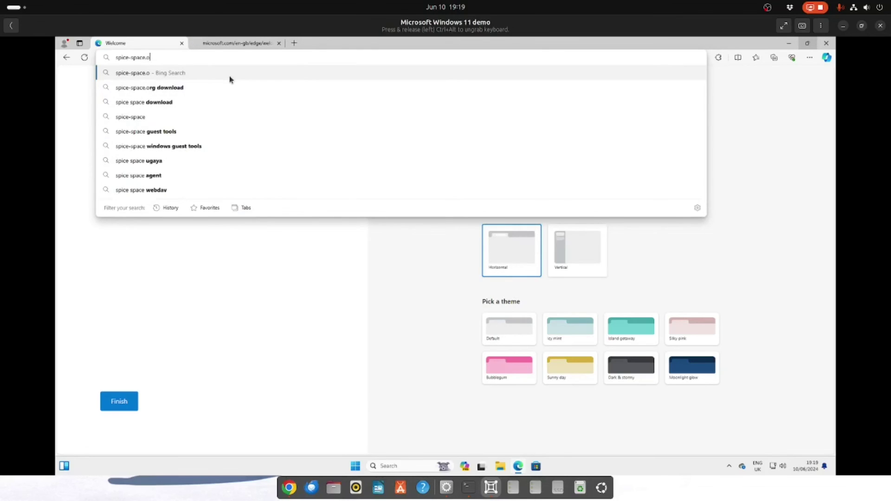
{"action": "type", "text": "rg/"}
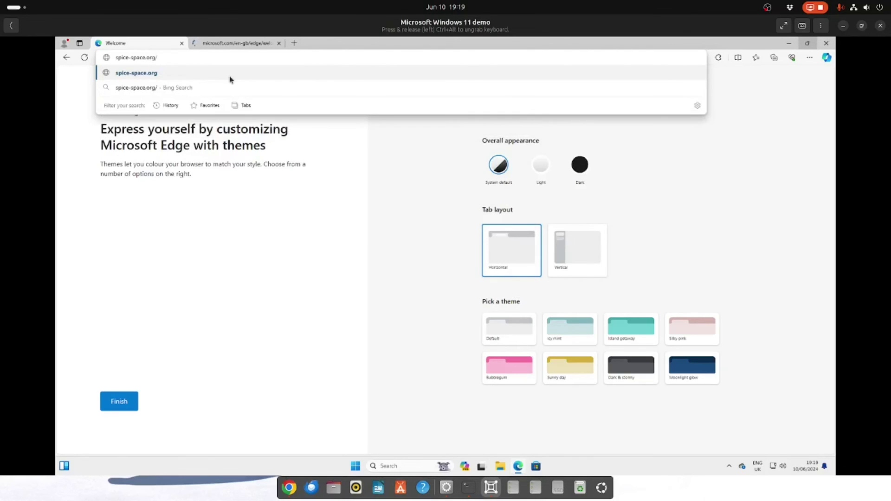
{"action": "type", "text": "download"}
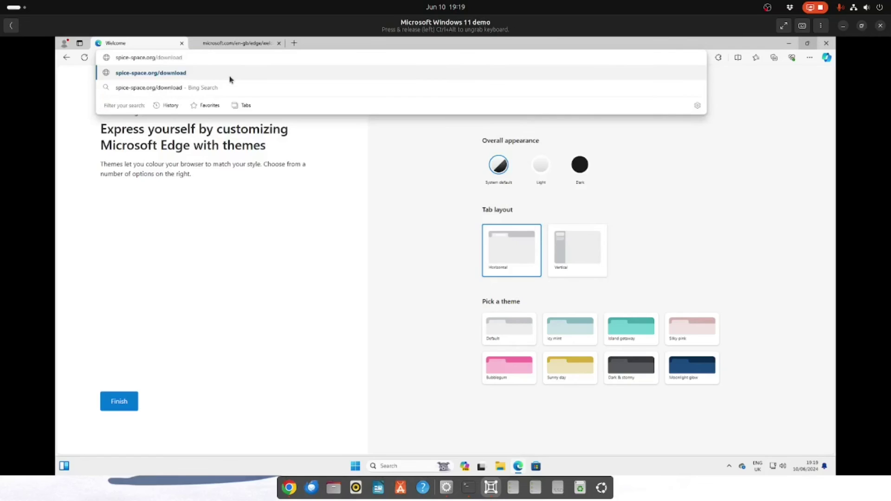
{"action": "key", "text": "Return"}
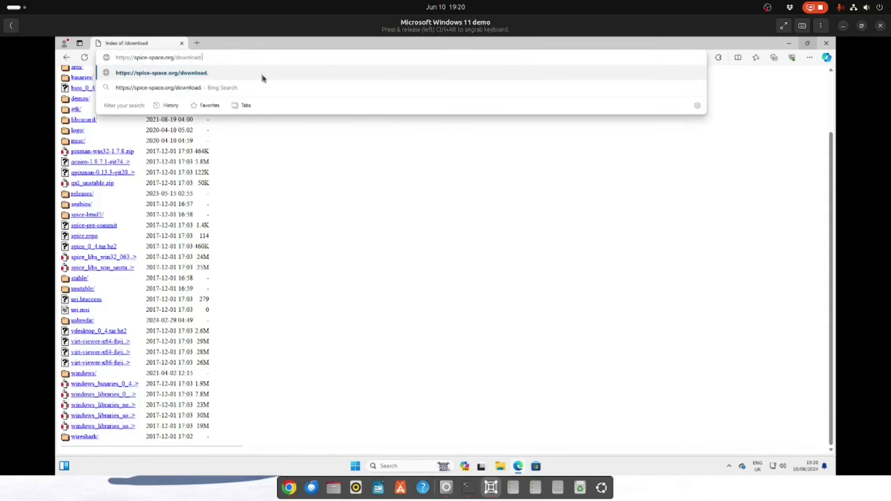
{"action": "type", "text": "html"}
{"action": "key", "text": "Return"}
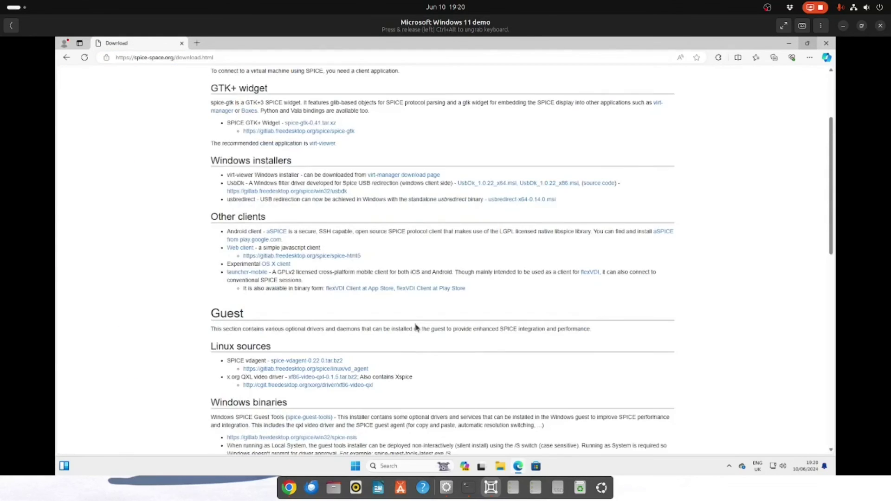
Step: Download the spice-guest-tools installer and show it in the Downloads folder
{"action": "scroll", "coordinate": [415, 327], "scroll_direction": "down", "scroll_amount": 2}
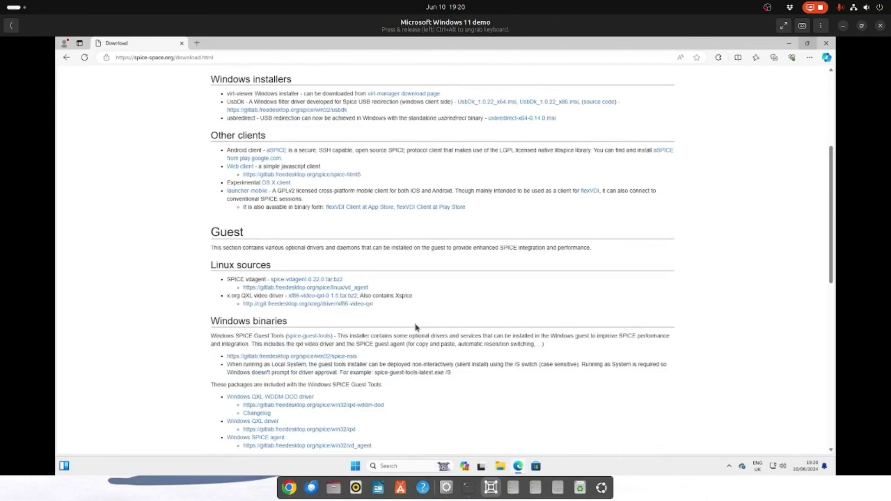
{"action": "scroll", "coordinate": [415, 328], "scroll_direction": "down", "scroll_amount": 3}
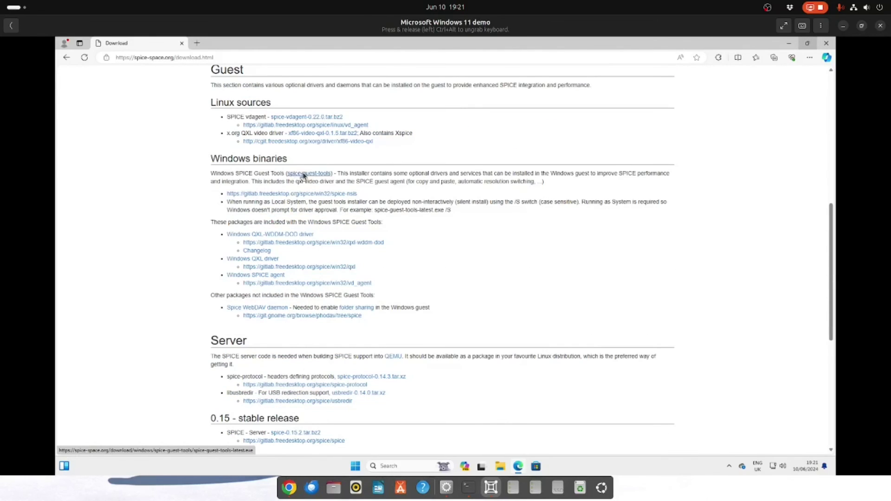
{"action": "left_click", "coordinate": [304, 176]}
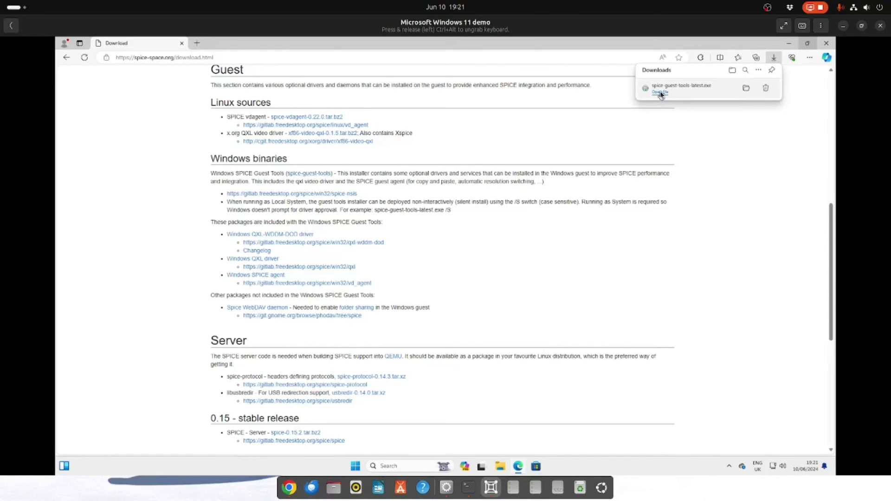
{"action": "left_click", "coordinate": [659, 91]}
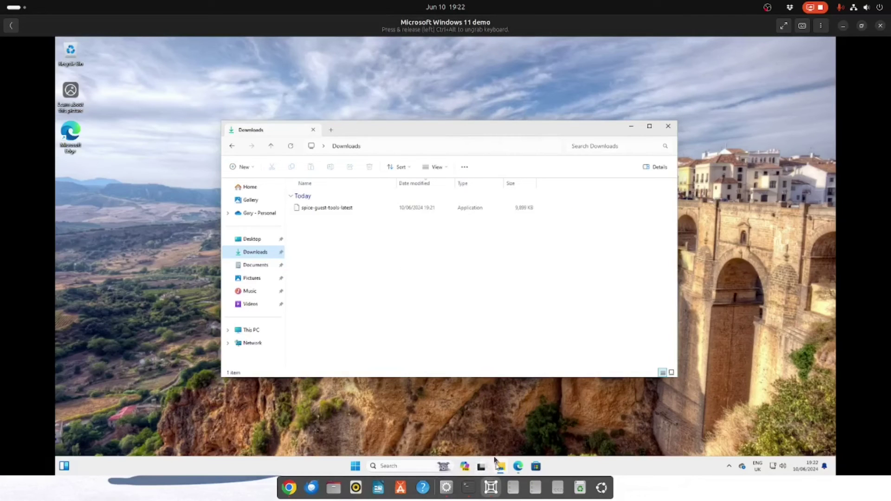
Step: Run spice-guest-tools-latest, approve the UAC prompt, and minimize Explorer to reveal Setup
{"action": "mouse_move", "coordinate": [497, 467]}
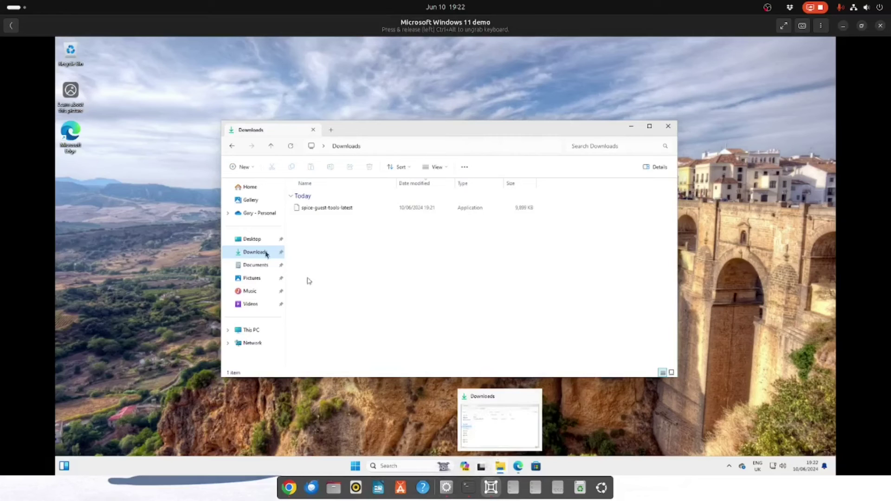
{"action": "double_click", "coordinate": [338, 209]}
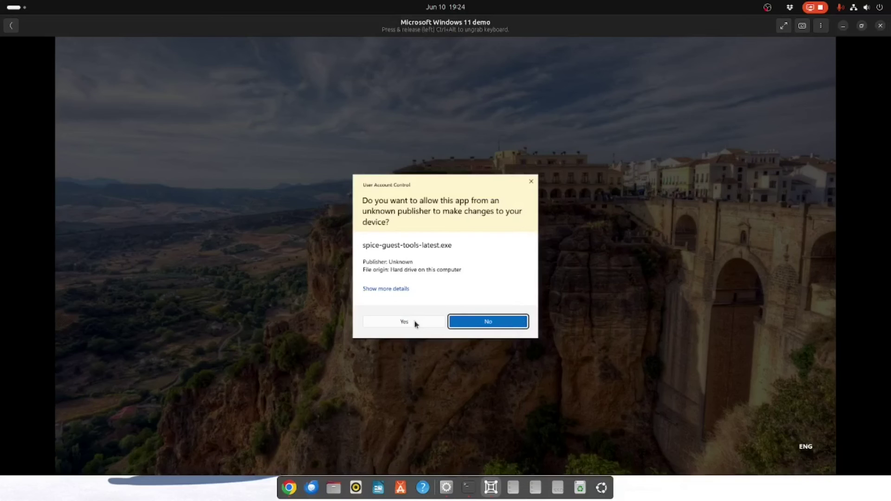
{"action": "left_click", "coordinate": [408, 321]}
{"action": "left_click", "coordinate": [407, 322]}
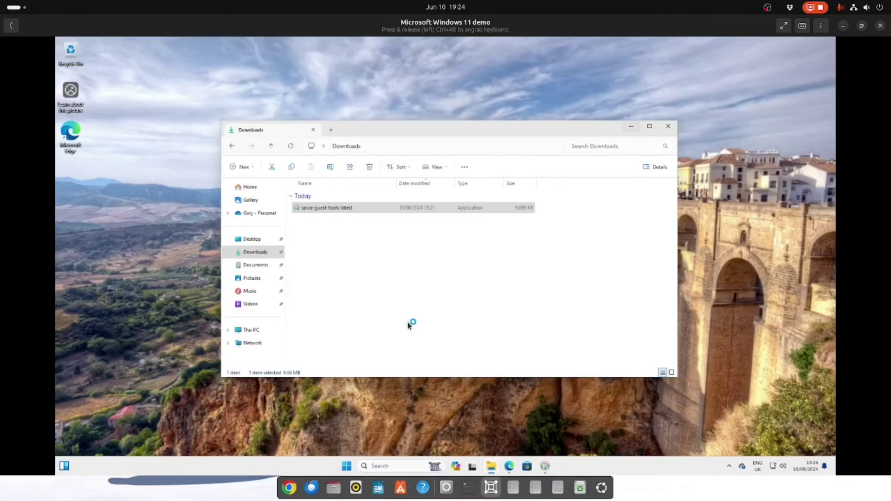
{"action": "left_click", "coordinate": [633, 128]}
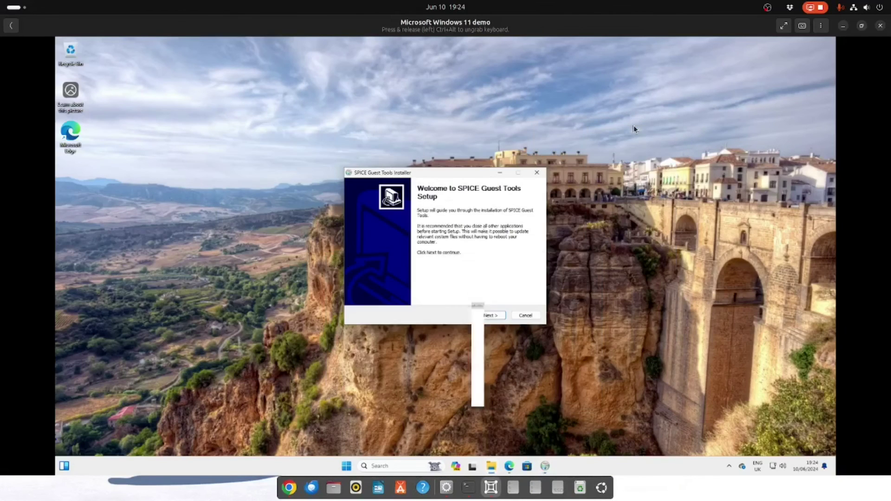
Step: Go through Next, I Agree, install the Red Hat driver, Finish, and cancel the reopened installer
{"action": "left_click", "coordinate": [491, 315]}
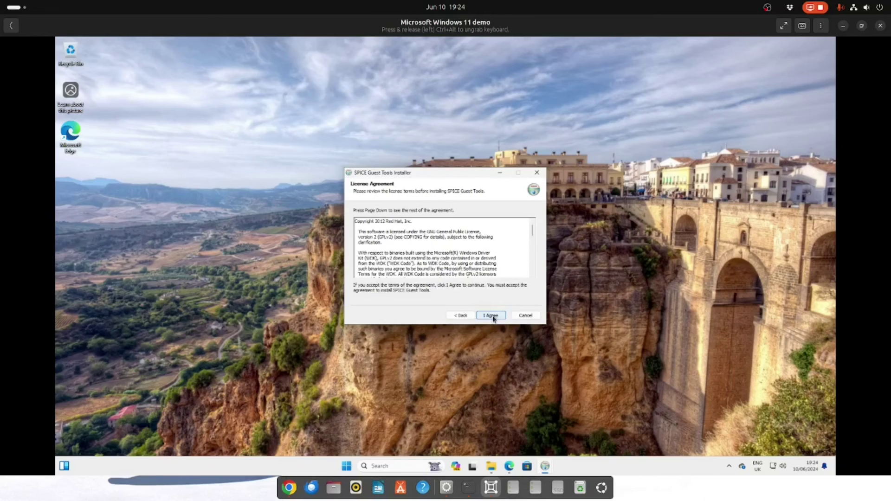
{"action": "left_click", "coordinate": [493, 317]}
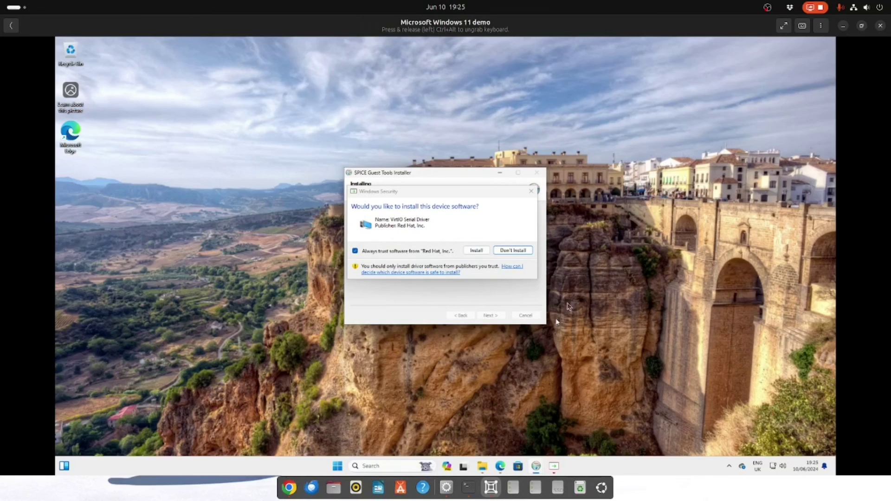
{"action": "left_click", "coordinate": [474, 251]}
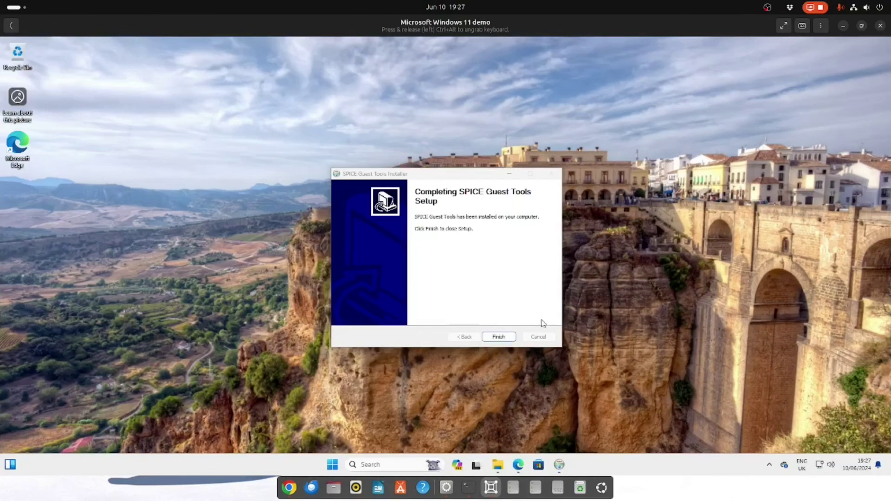
{"action": "left_click", "coordinate": [499, 337]}
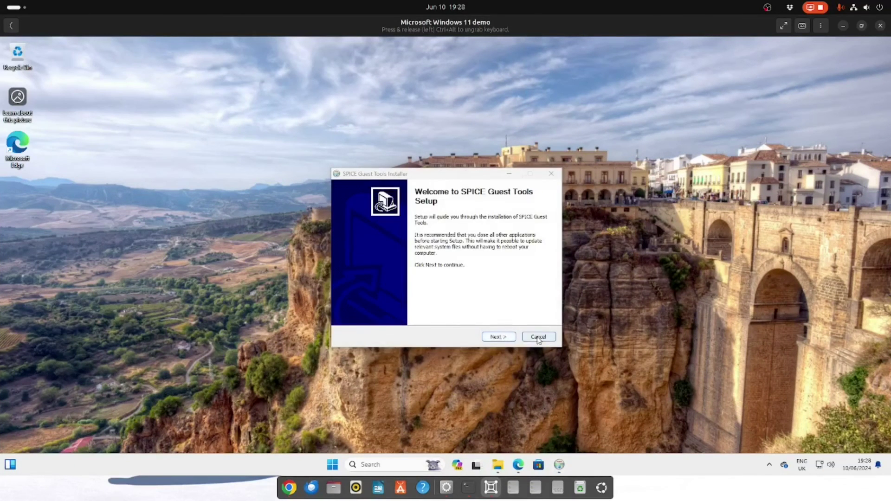
{"action": "left_click", "coordinate": [538, 336]}
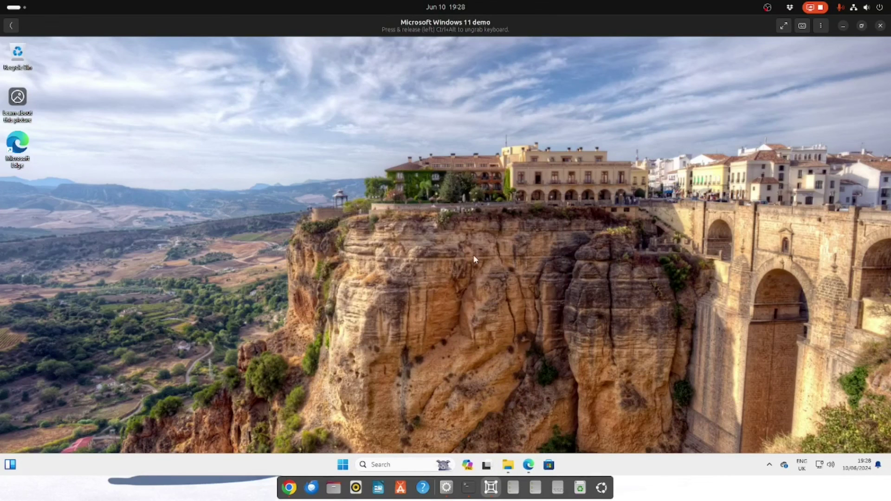
Step: In Display settings, keep the 1920 × 946 resolution and close Windows Settings
{"action": "right_click", "coordinate": [402, 171]}
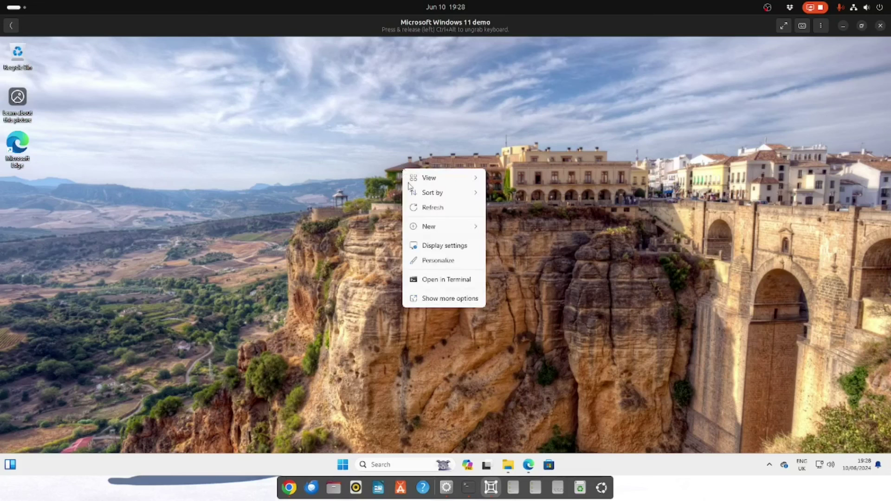
{"action": "left_click", "coordinate": [444, 245]}
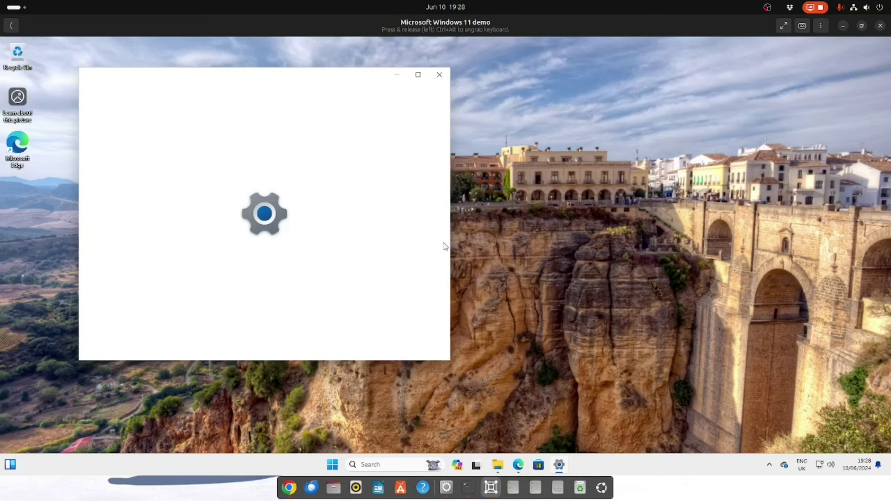
{"action": "left_click", "coordinate": [400, 299]}
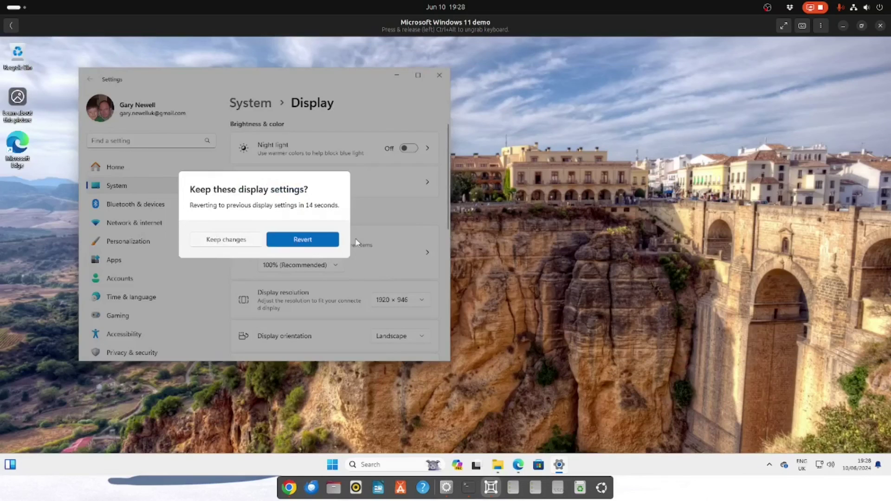
{"action": "left_click", "coordinate": [217, 240]}
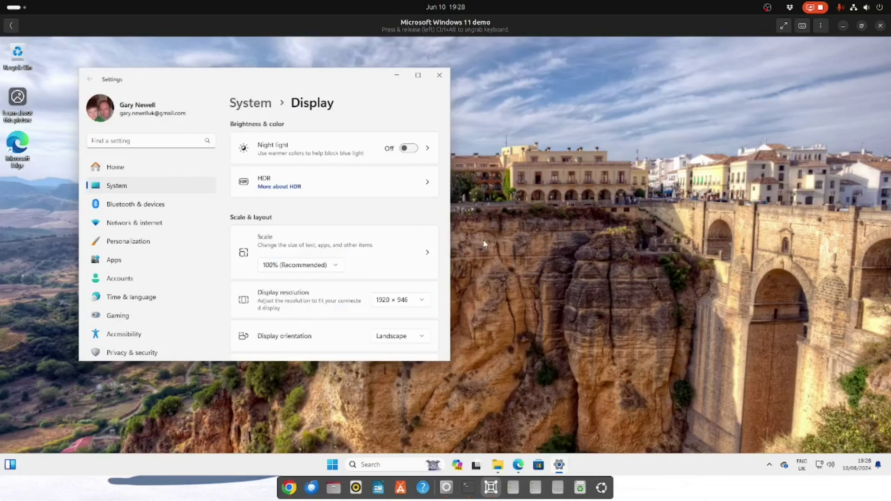
{"action": "left_click", "coordinate": [438, 75]}
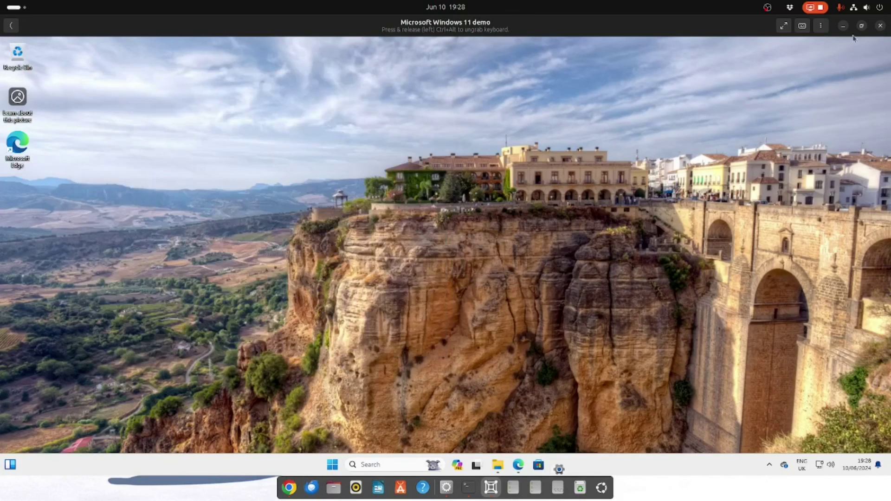
Step: Minimize the Windows VM, close the browser, and open Files on the home folder
{"action": "left_click", "coordinate": [845, 29]}
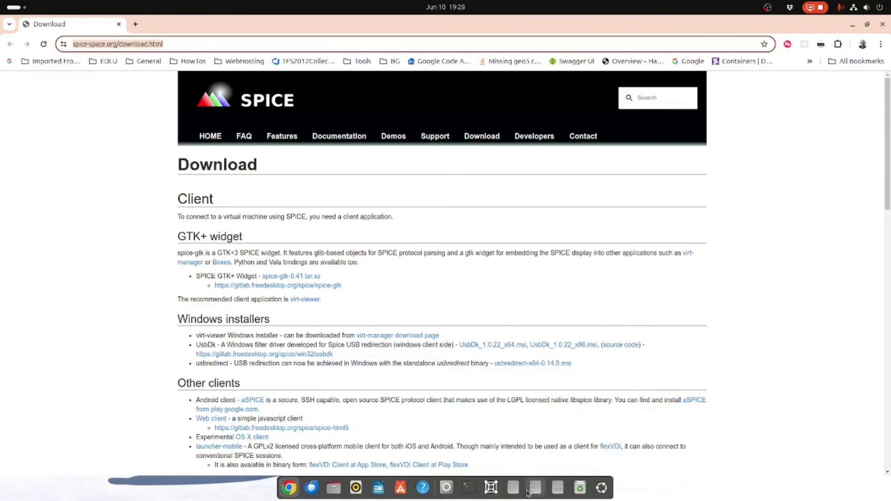
{"action": "left_click", "coordinate": [883, 25]}
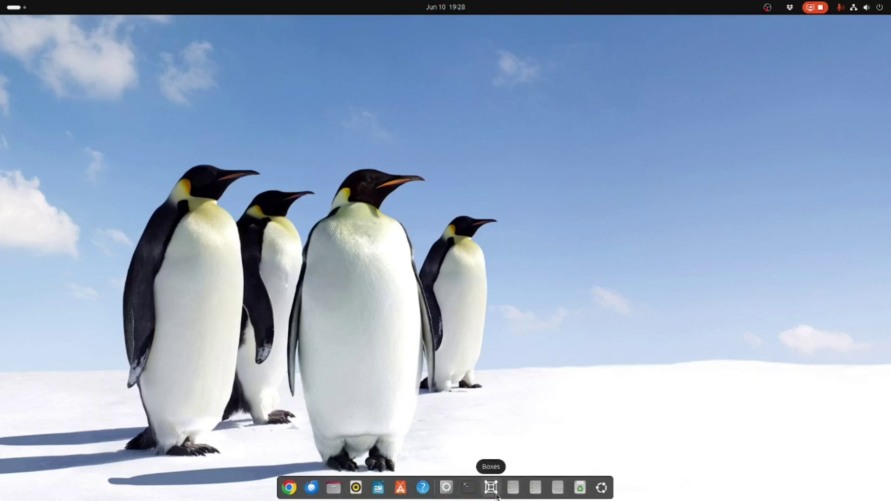
{"action": "key", "text": "super+e"}
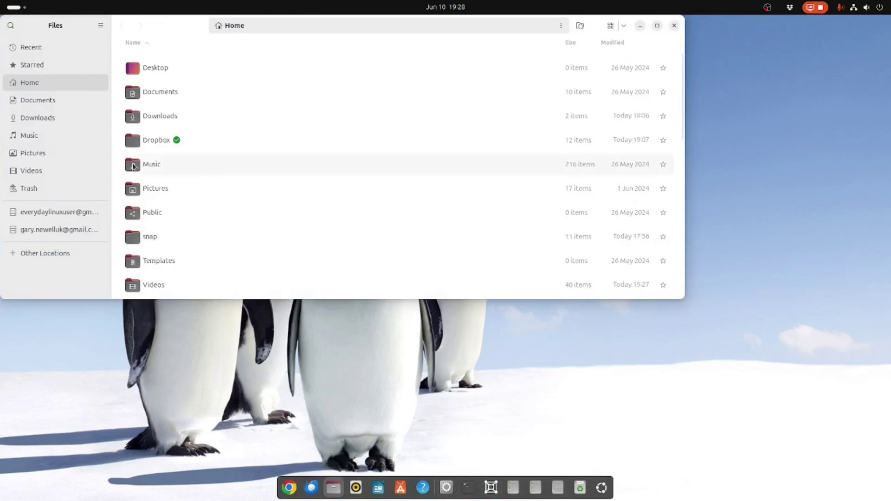
Step: Open Pictures > wallpaper, then restore the Windows 11 VM from the dock
{"action": "left_click", "coordinate": [29, 154]}
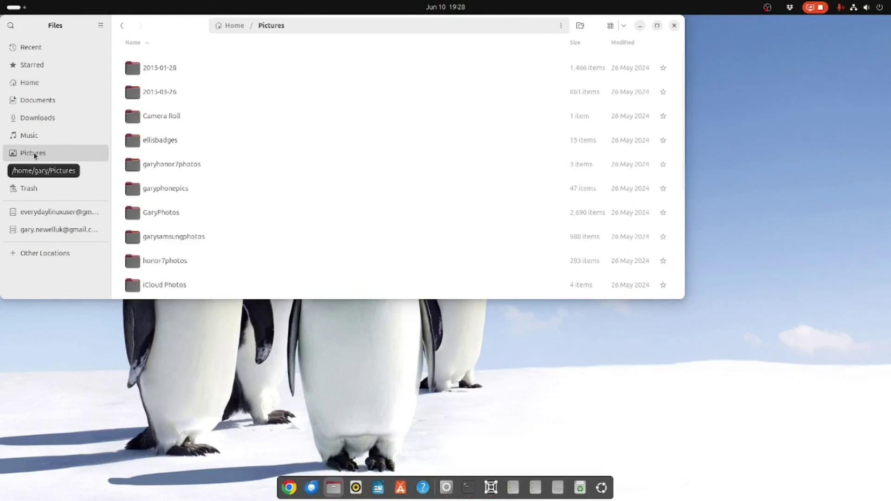
{"action": "scroll", "coordinate": [251, 198], "scroll_direction": "down", "scroll_amount": 5}
{"action": "scroll", "coordinate": [252, 196], "scroll_direction": "down", "scroll_amount": 3}
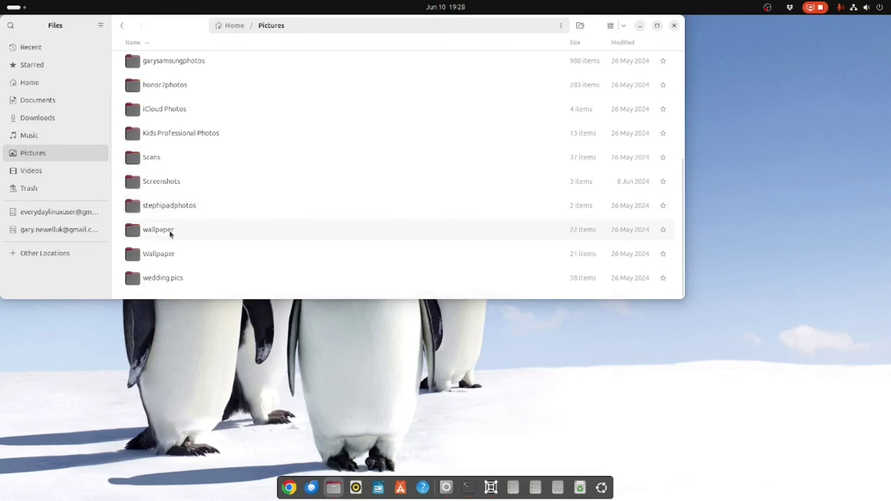
{"action": "double_click", "coordinate": [151, 229]}
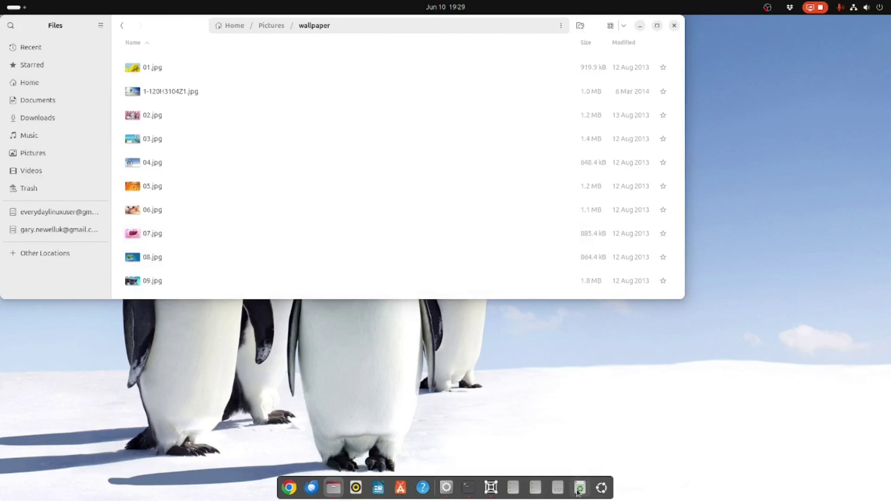
{"action": "left_click", "coordinate": [491, 487]}
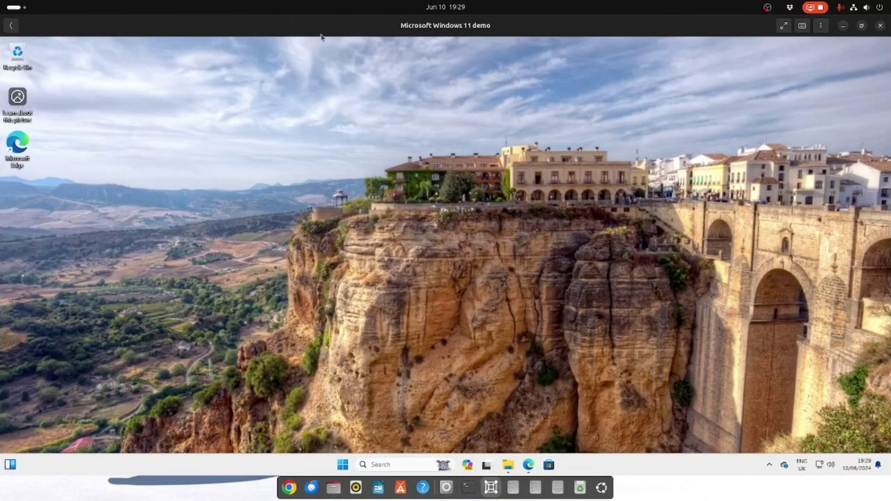
Step: Window the VM and drag 05.jpg from the Files wallpaper folder onto the Windows desktop
{"action": "left_click", "coordinate": [861, 26]}
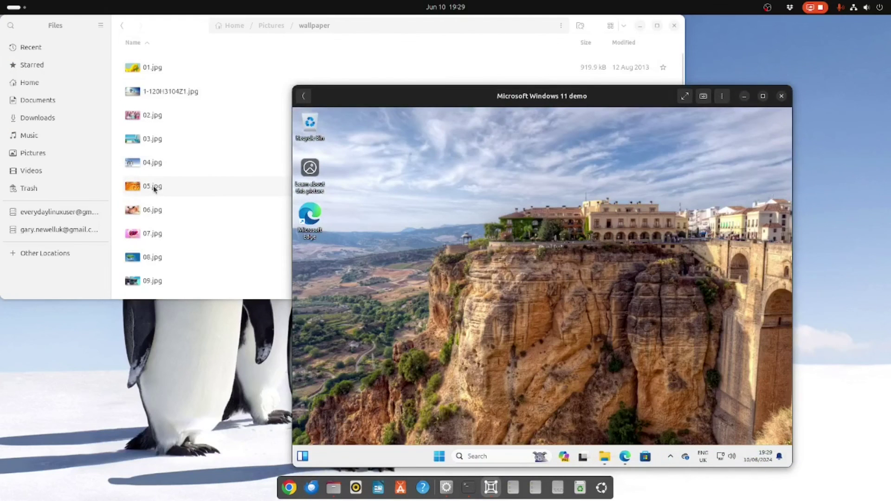
{"action": "left_click_drag", "start_coordinate": [155, 189], "coordinate": [446, 333]}
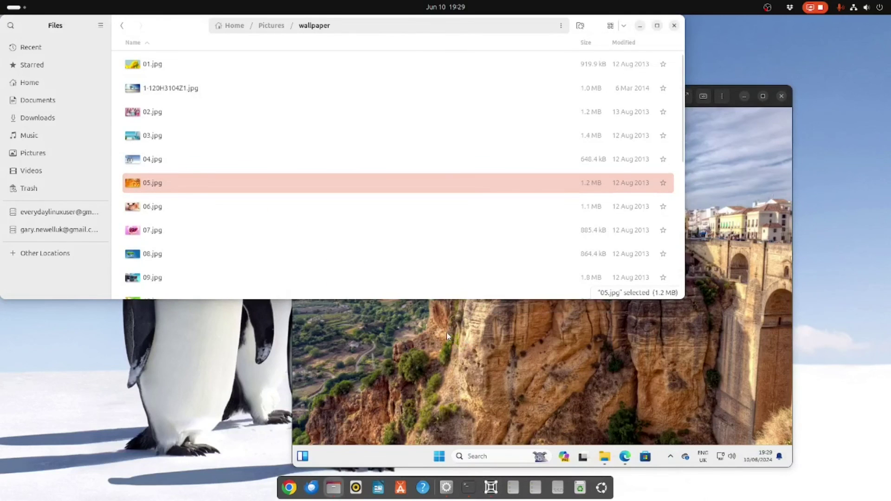
{"action": "left_click", "coordinate": [457, 355]}
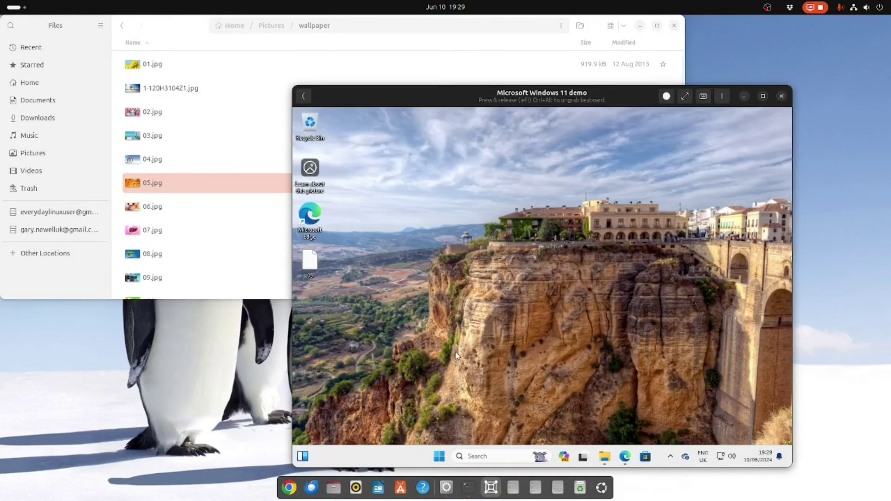
Step: Open 05.jpg in Windows Photos to confirm it shows, then close Photos and Files
{"action": "mouse_move", "coordinate": [306, 264]}
{"action": "double_click", "coordinate": [306, 264]}
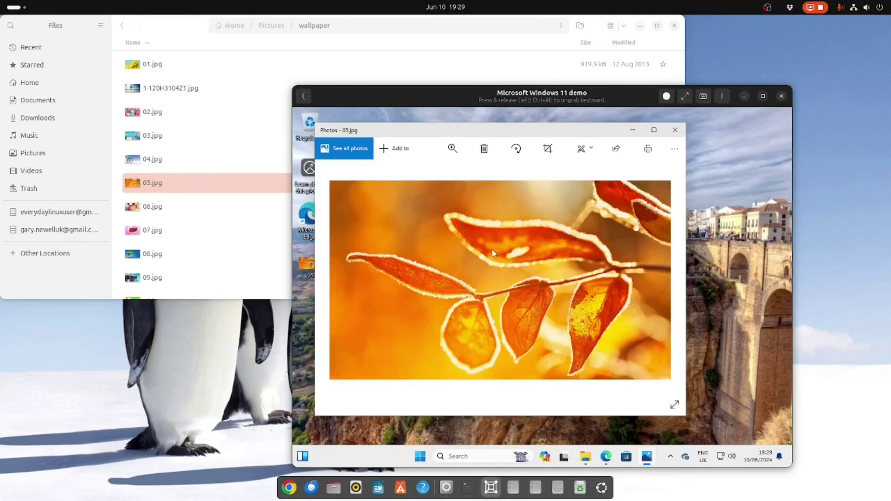
{"action": "left_click", "coordinate": [675, 130]}
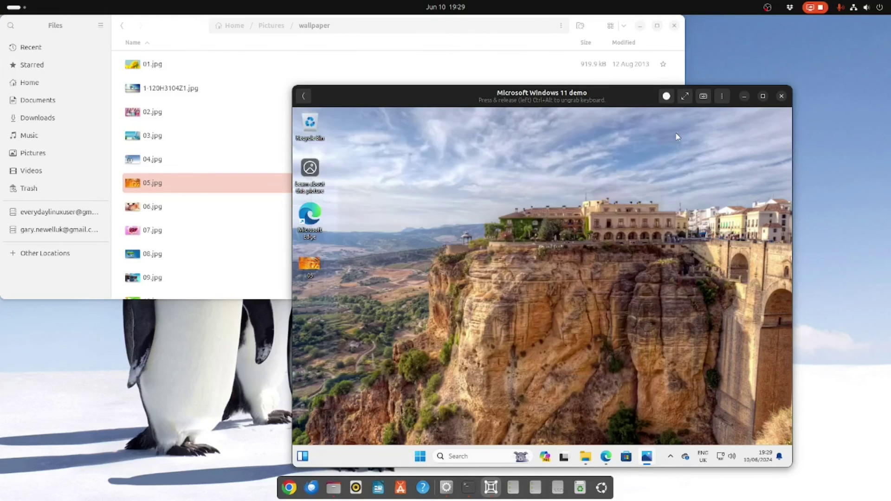
{"action": "left_click", "coordinate": [676, 25]}
{"action": "left_click", "coordinate": [675, 26]}
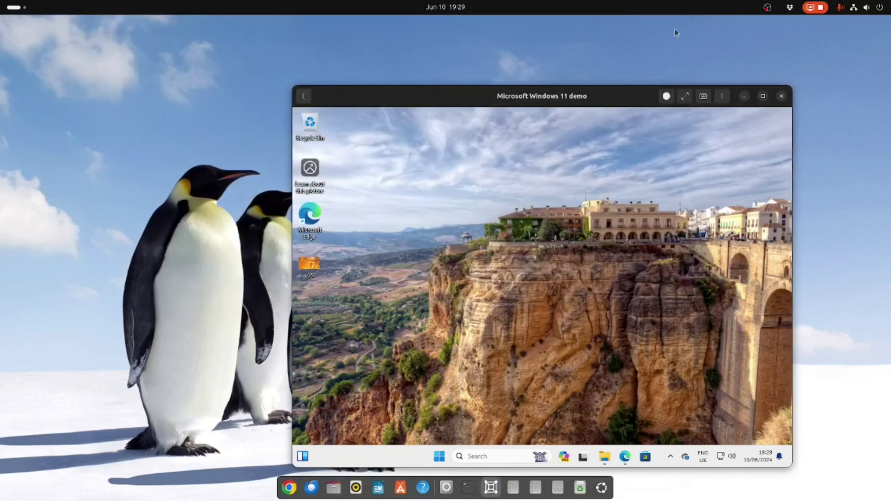
Step: Move the Windows 11 VM window up and left, then give the VM keyboard focus
{"action": "left_click_drag", "start_coordinate": [598, 100], "coordinate": [511, 66]}
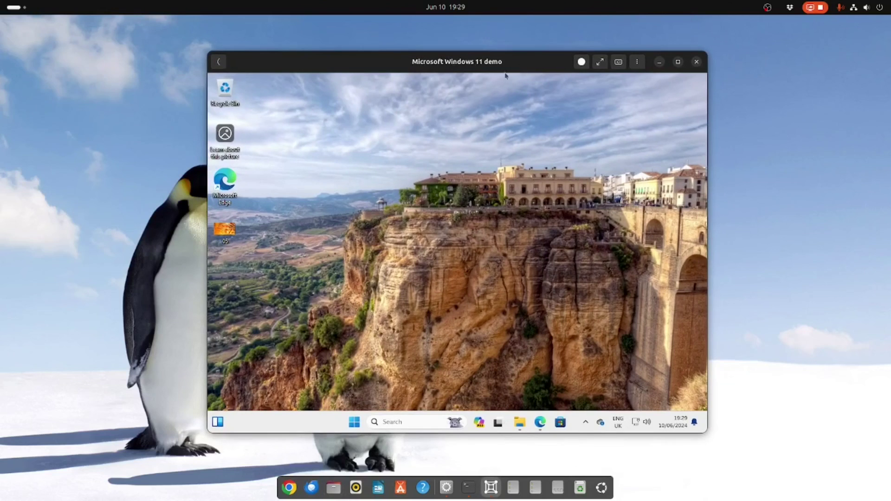
{"action": "left_click", "coordinate": [462, 228]}
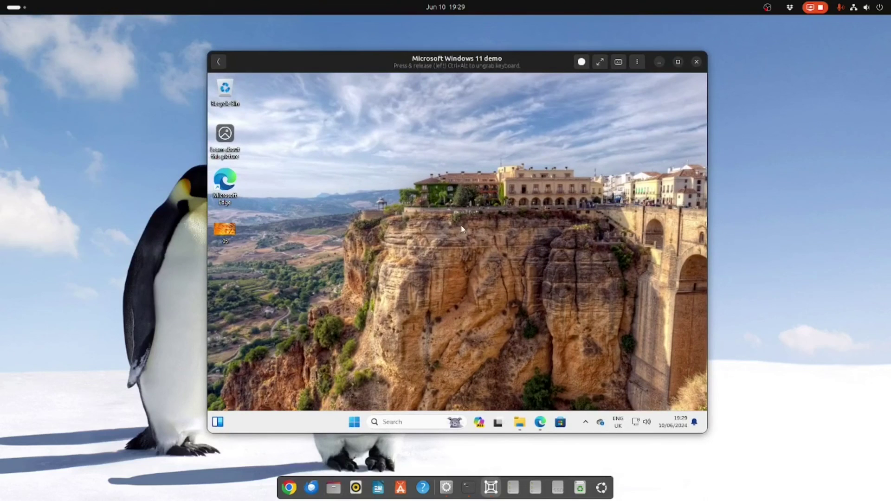